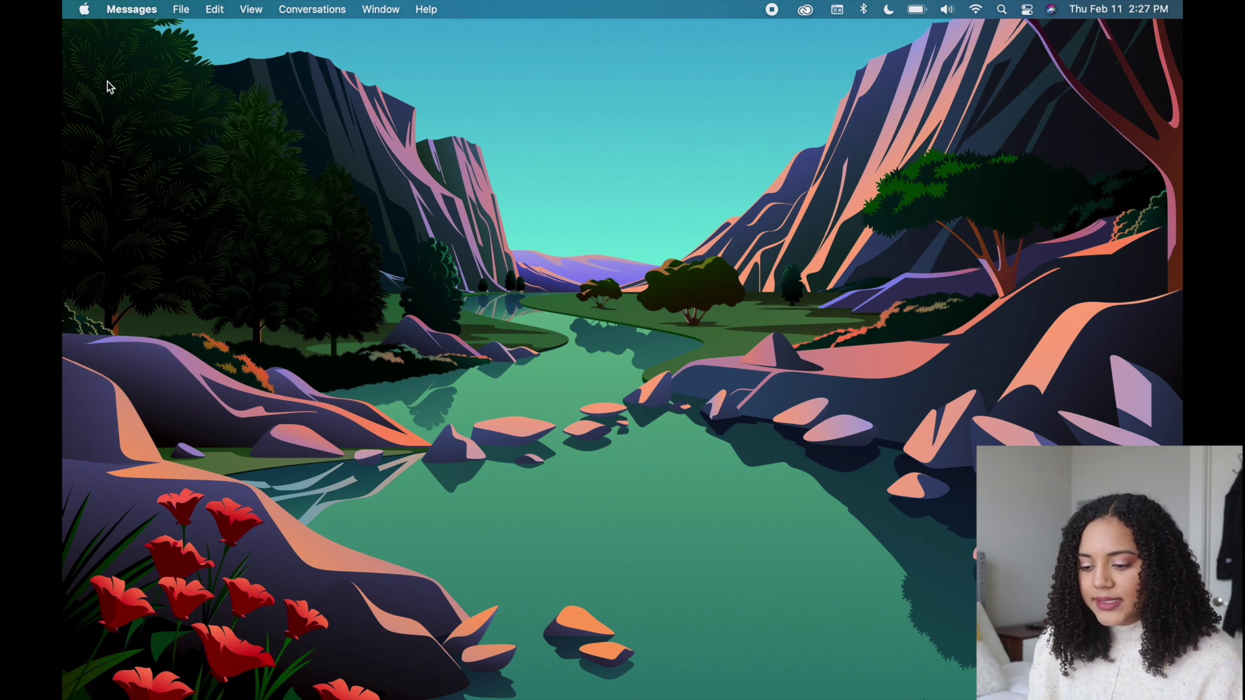
# Step: Open About This Mac to view the macOS Big Sur 11.2.1 overview and check for software updates
pyautogui.click(84, 10)
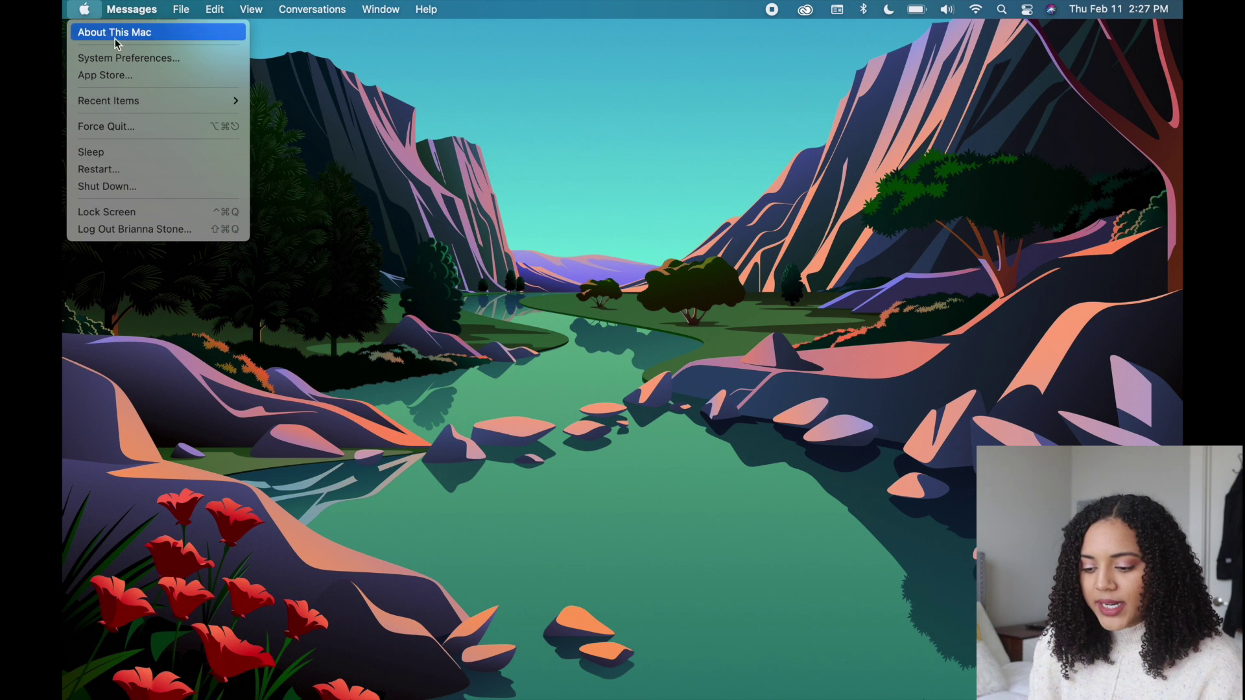
pyautogui.moveTo(136, 102)
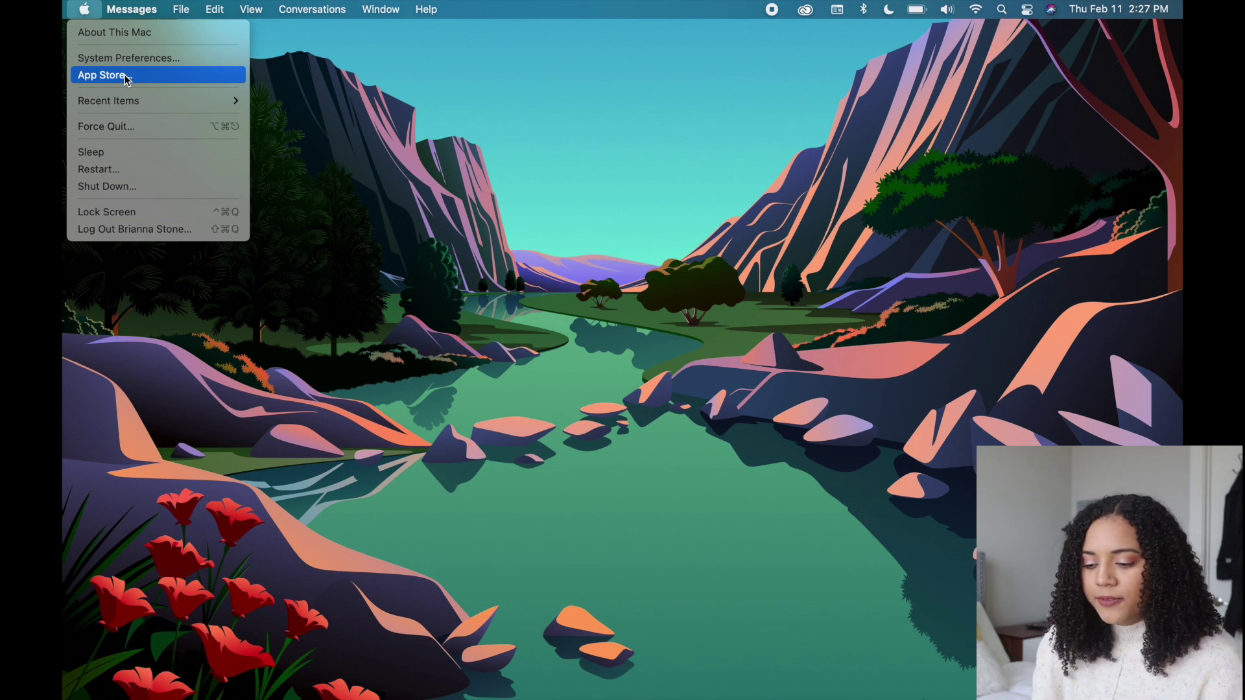
pyautogui.click(132, 33)
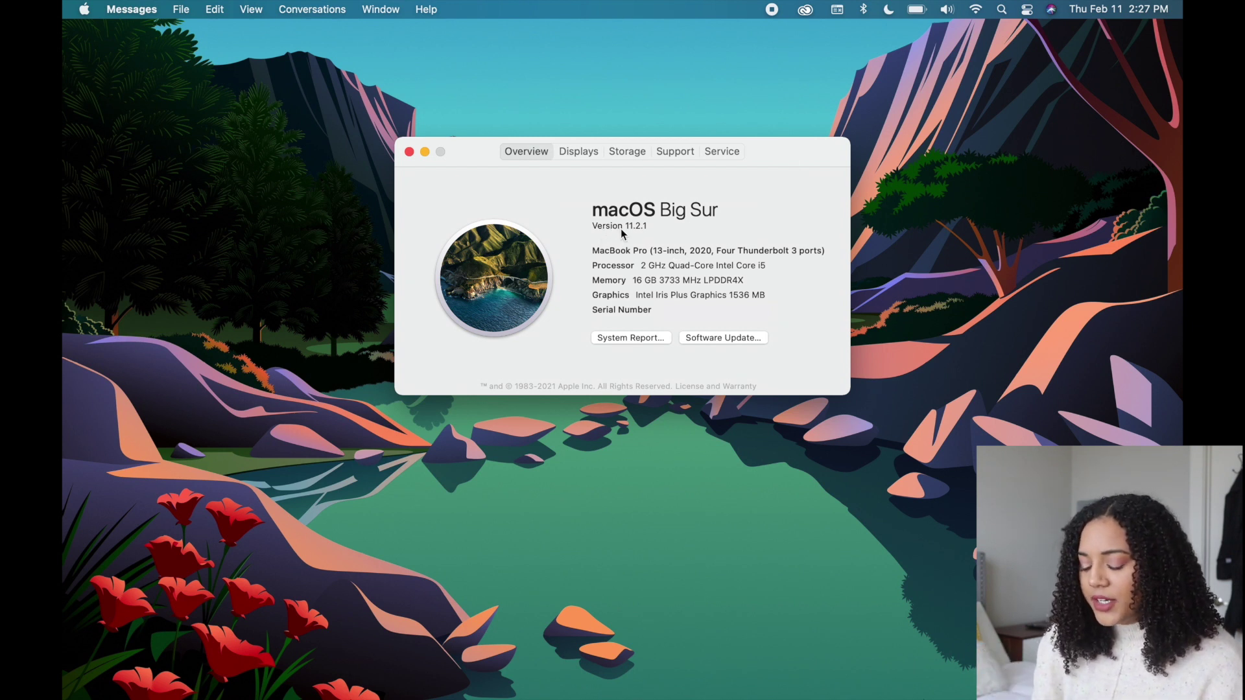
pyautogui.click(718, 339)
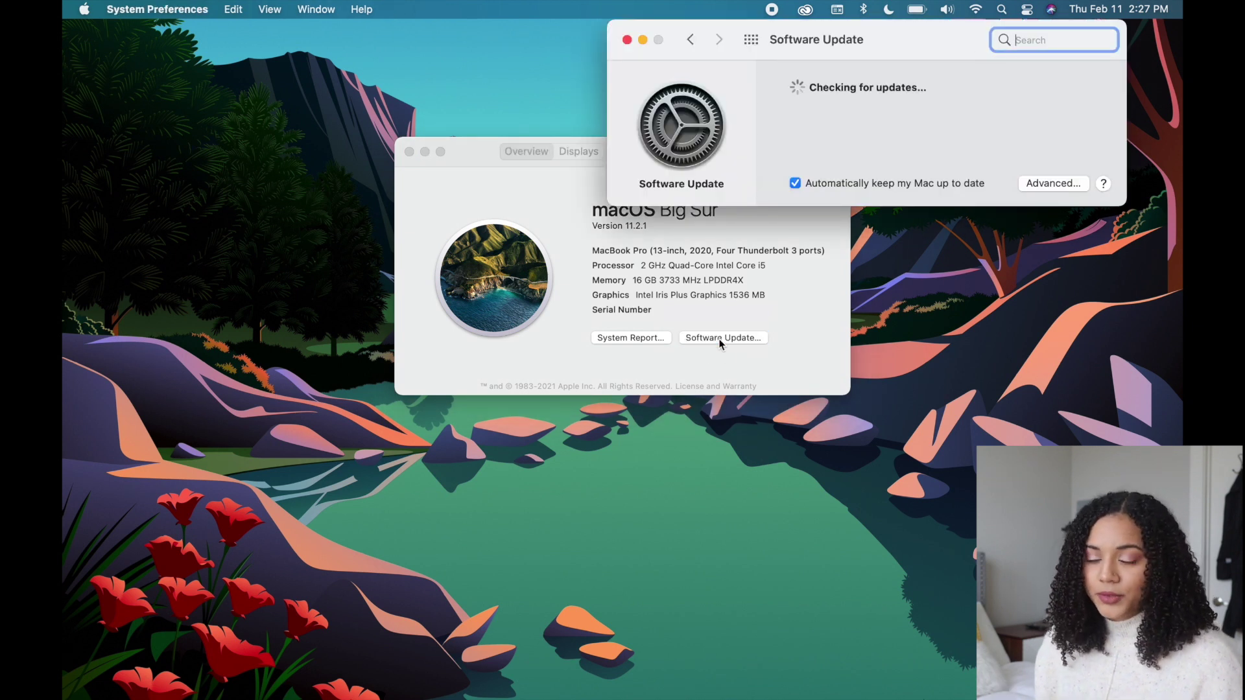
# Step: Show the storage breakdown and open Macintosh HD storage management, showing 71.3 GB available of 499.96 GB
pyautogui.click(624, 150)
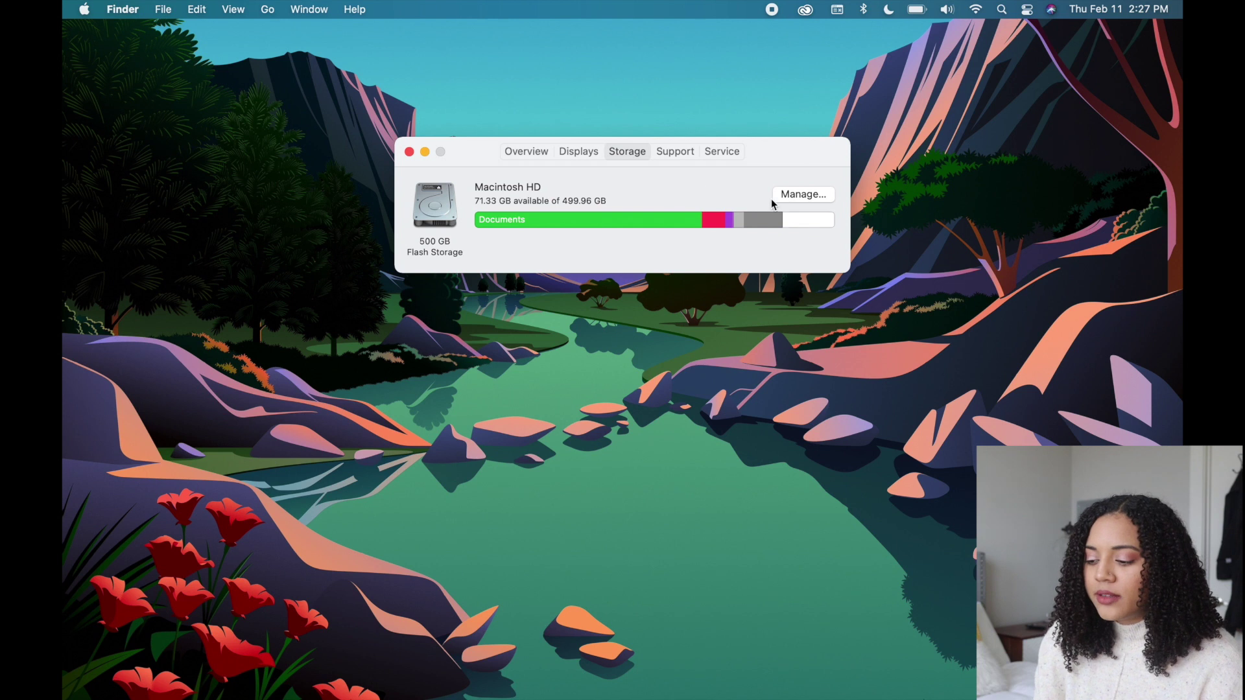
pyautogui.click(791, 196)
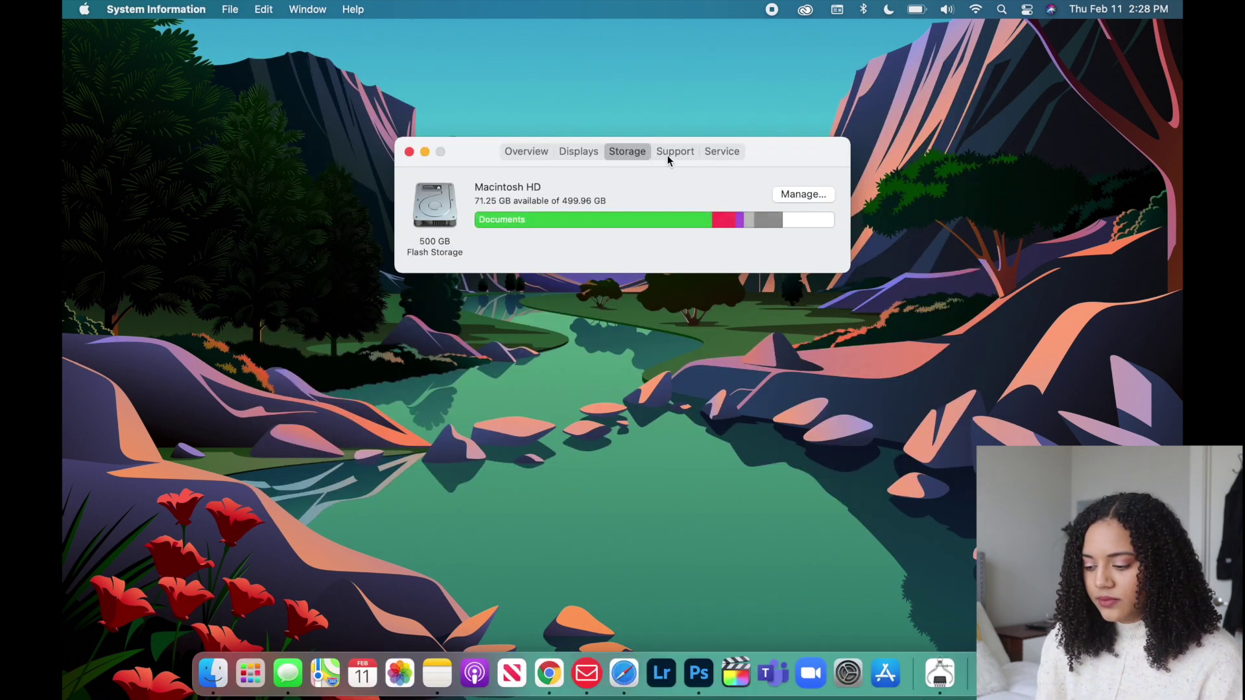
# Step: Browse the macOS Support website from the Support tab, close Safari, then view the AppleCare service details
pyautogui.click(672, 153)
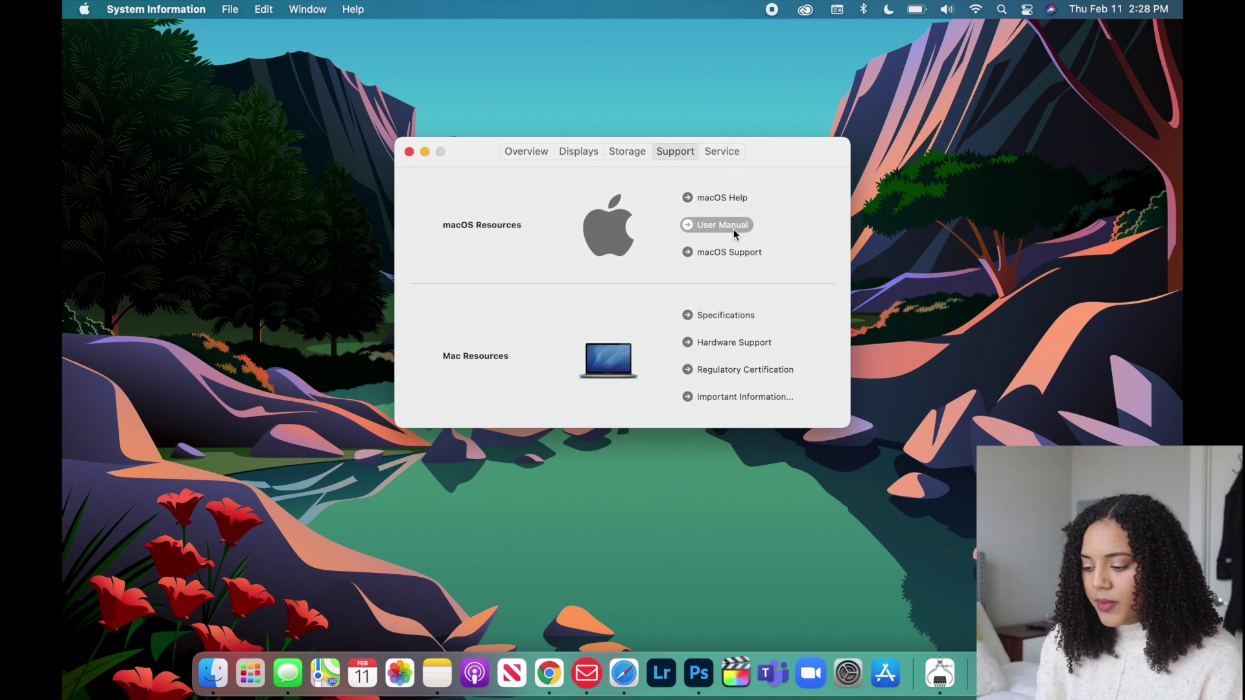
pyautogui.click(729, 252)
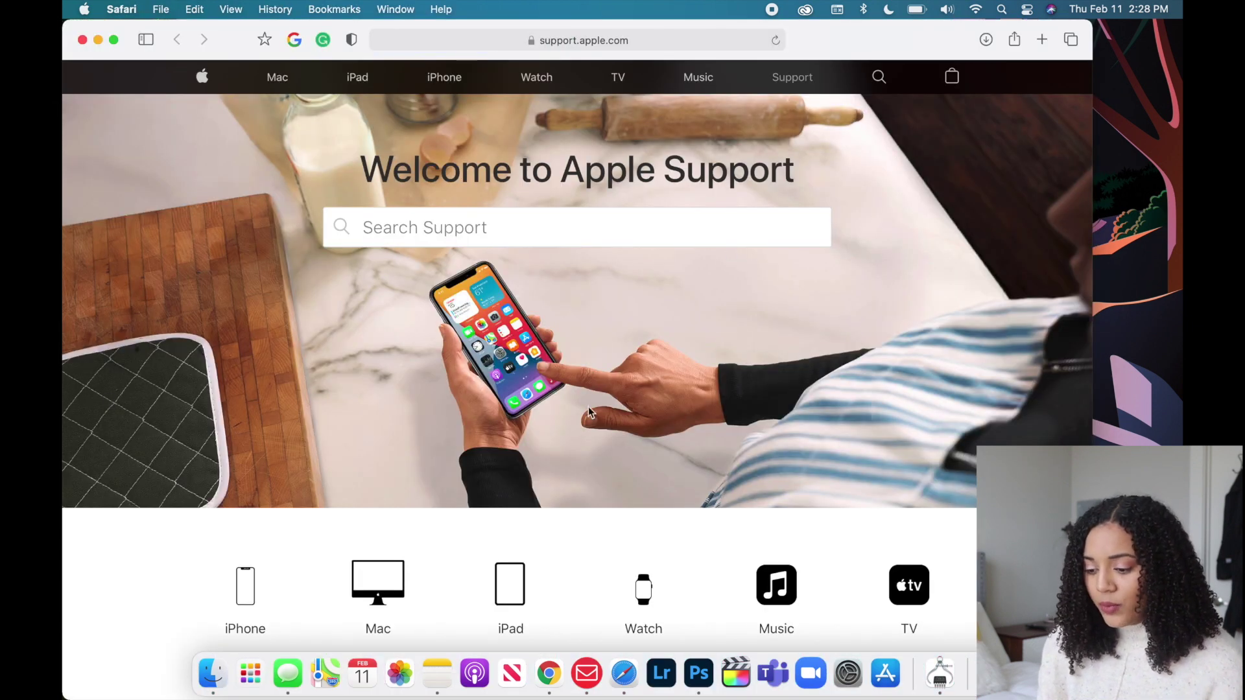
pyautogui.scroll(-5, 589, 407)
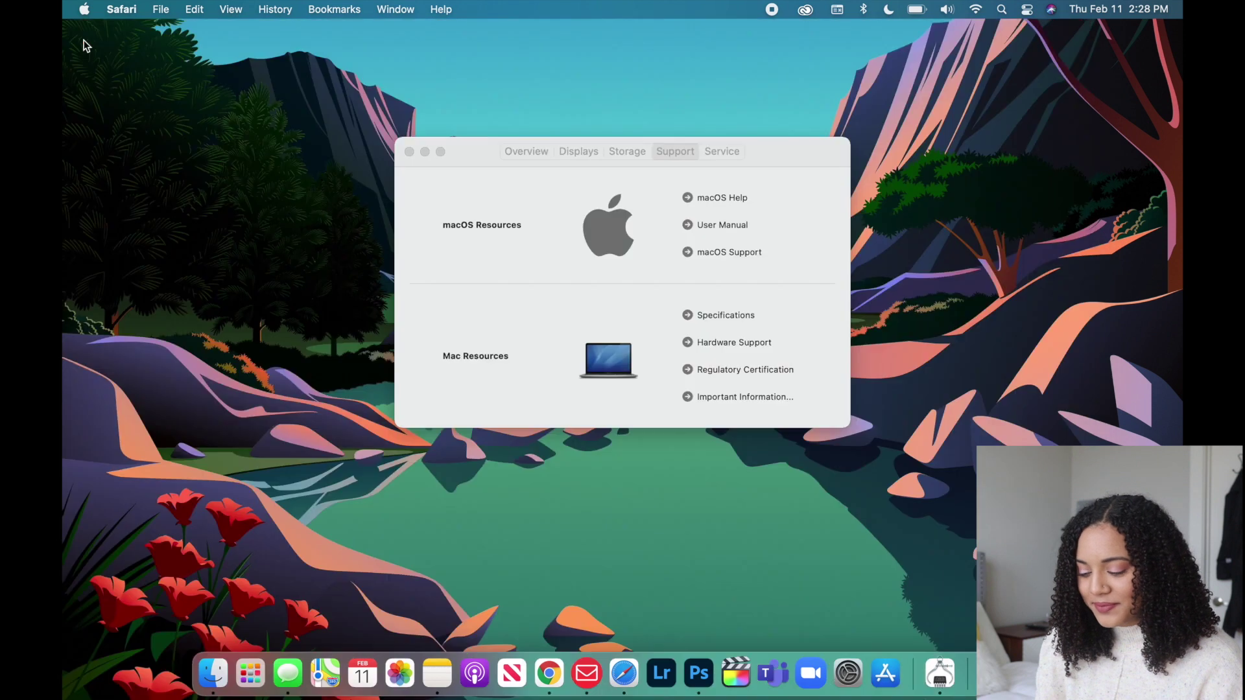
pyautogui.click(83, 40)
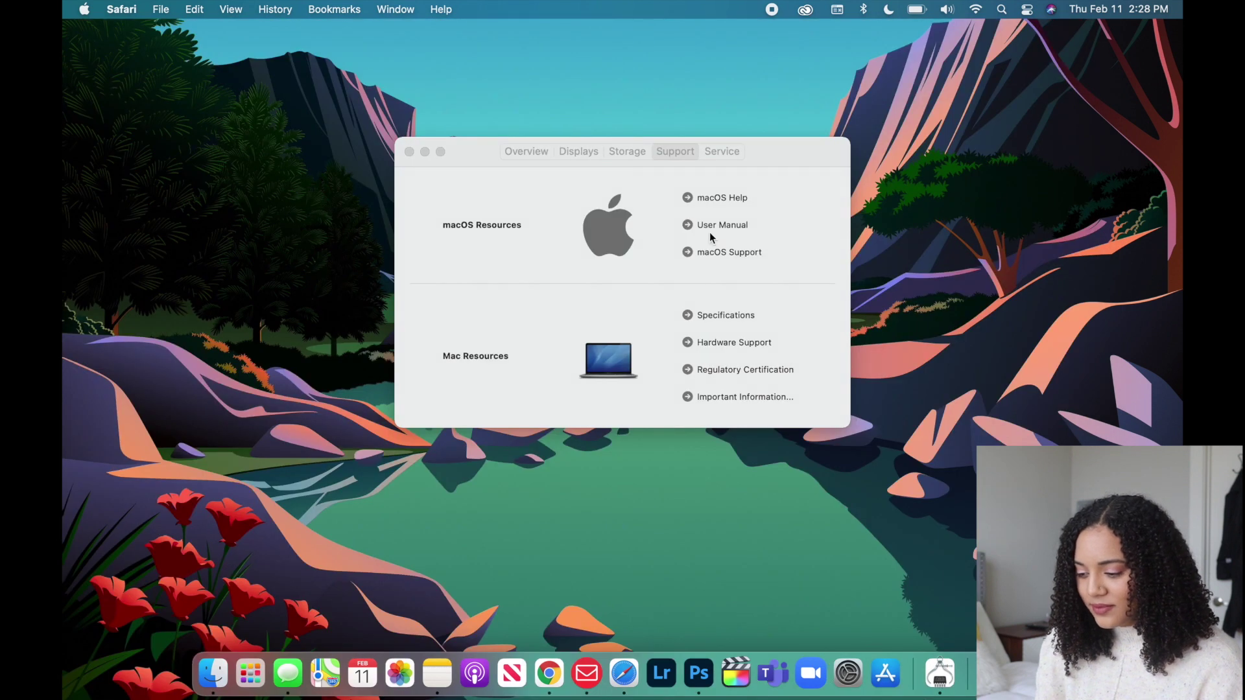
pyautogui.click(722, 151)
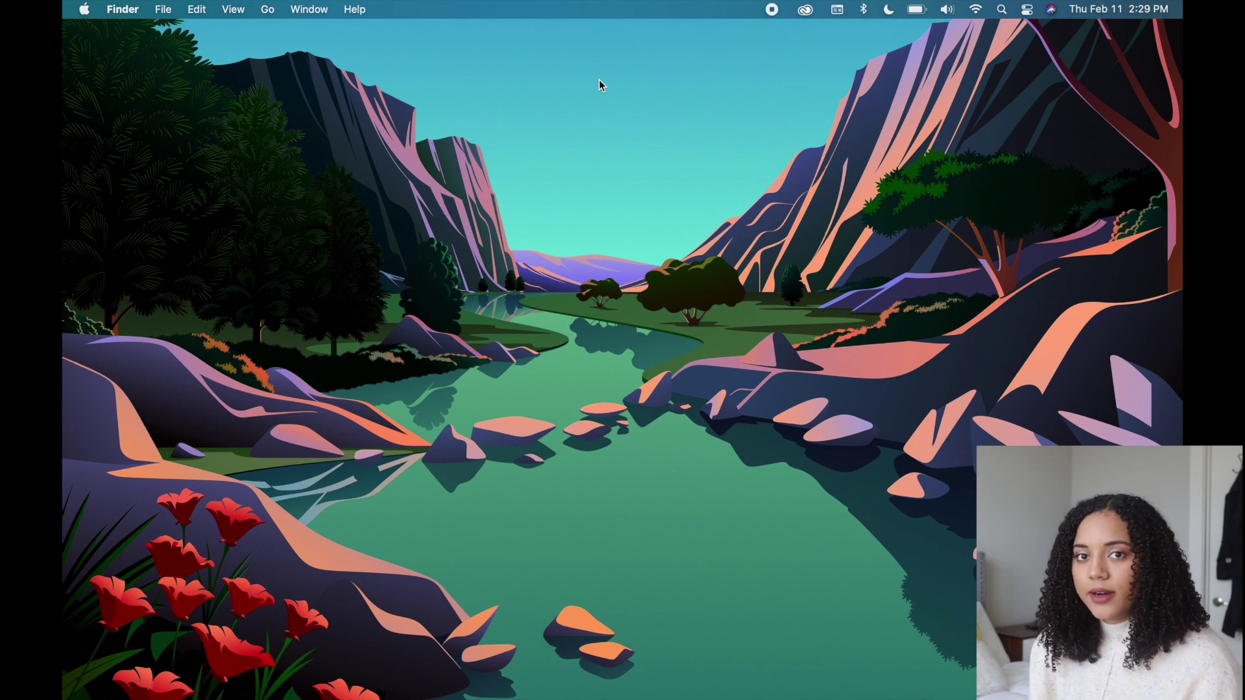
# Step: Check the Bluetooth devices, Do Not Disturb and sound status from the menu bar
pyautogui.click(864, 9)
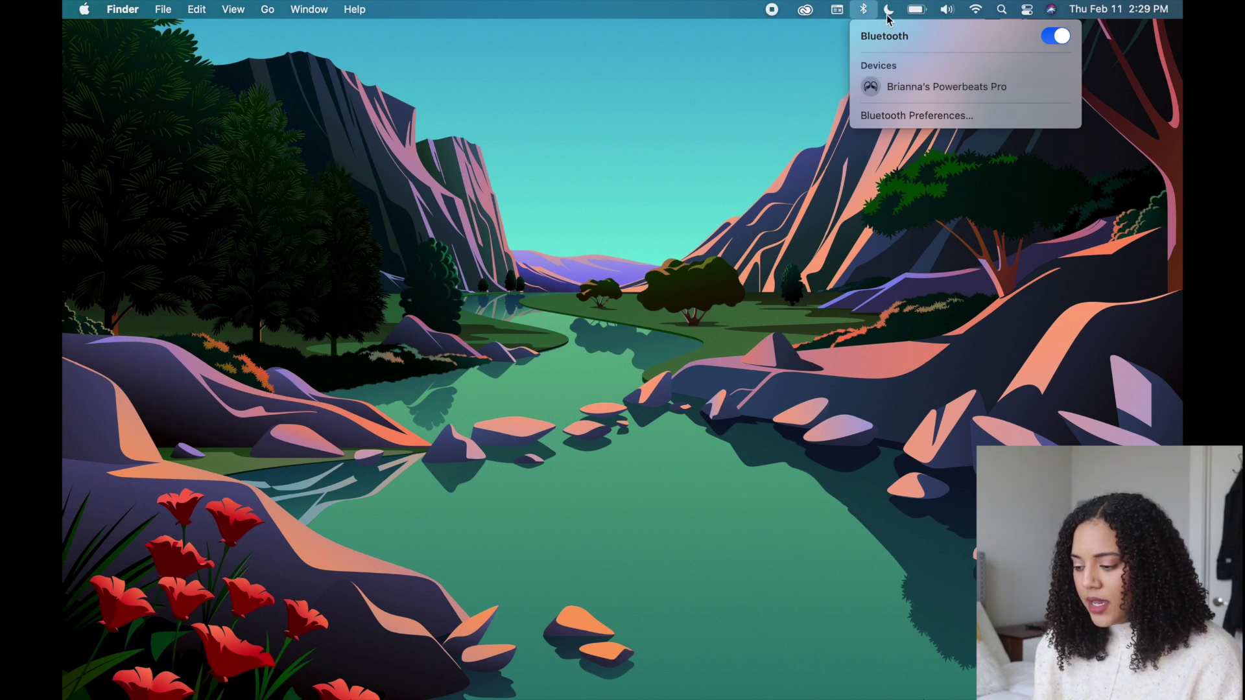
pyautogui.moveTo(888, 15)
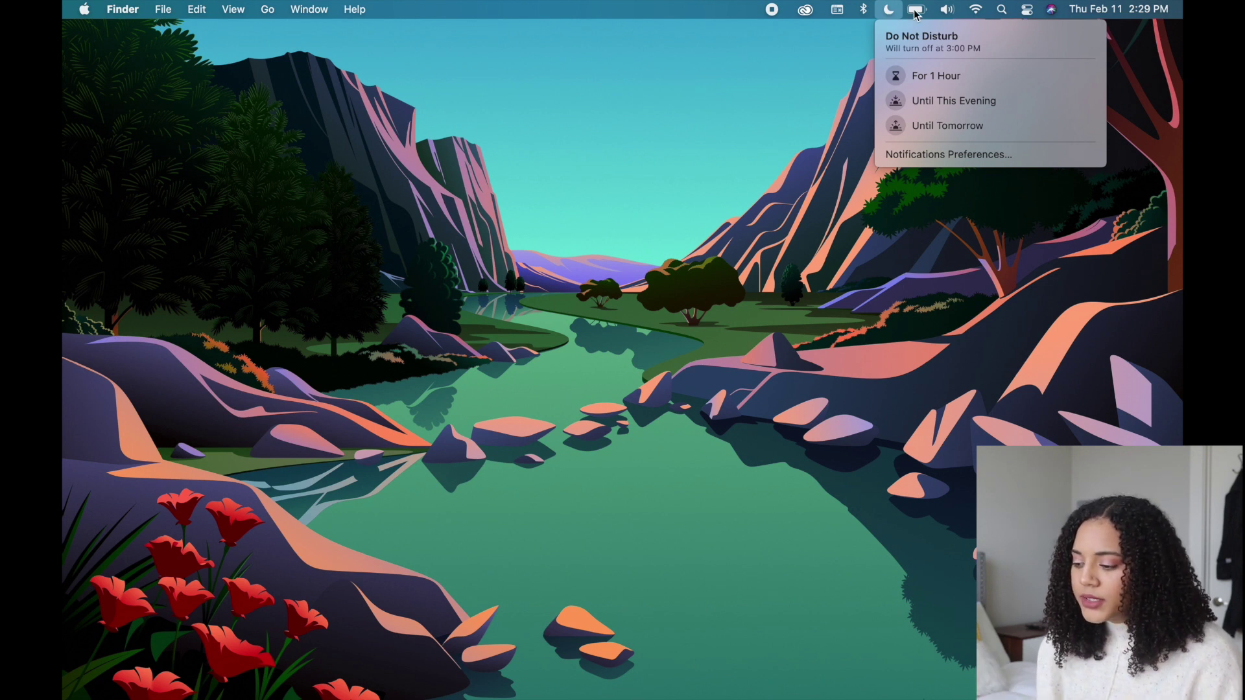
pyautogui.moveTo(945, 13)
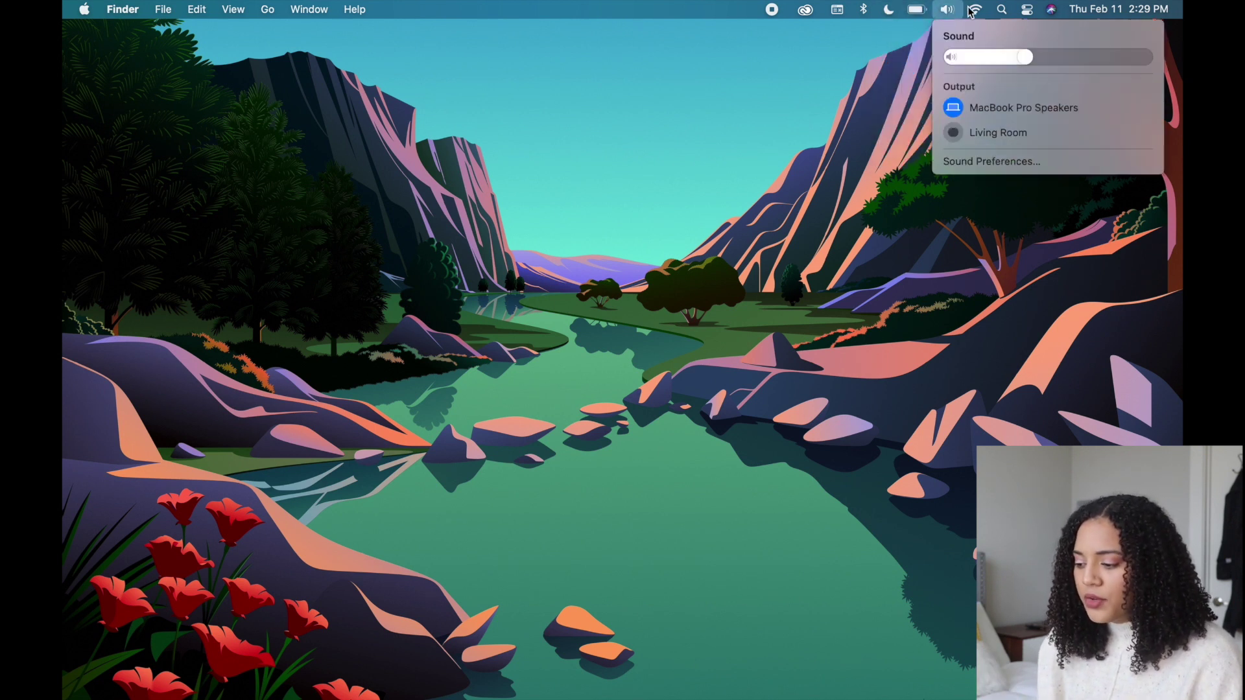
# Step: Search Spotlight for 'final' and launch Final Cut Pro
pyautogui.click(1003, 11)
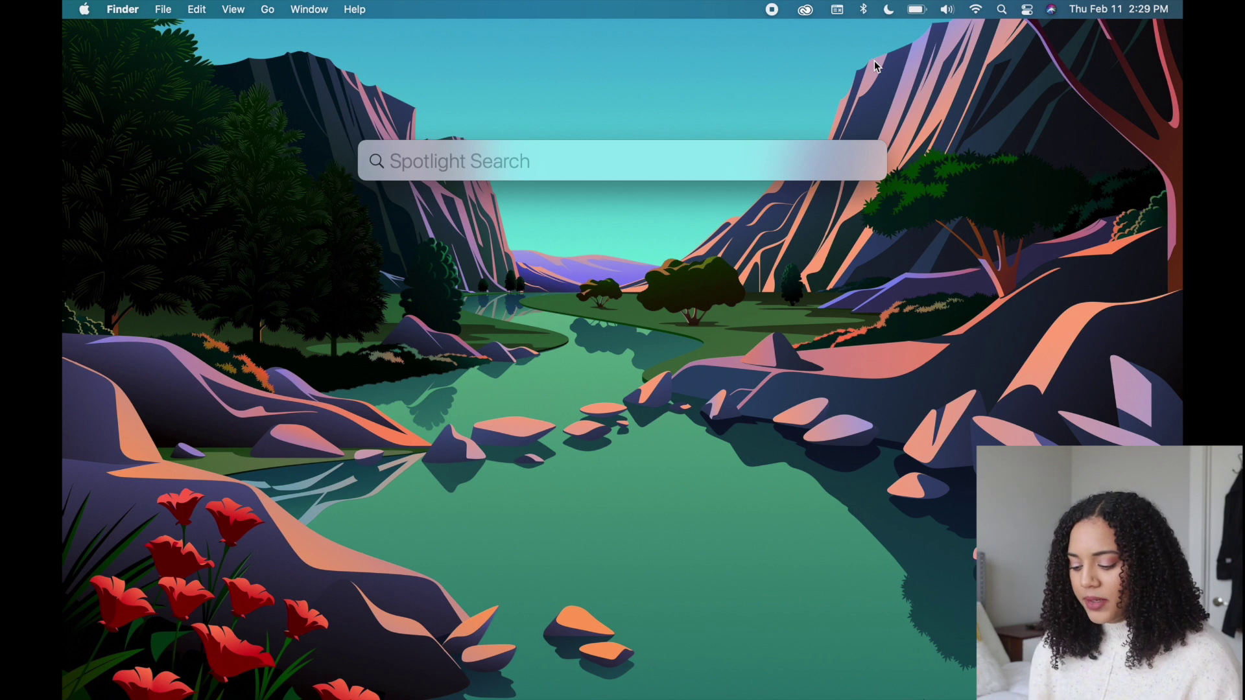
pyautogui.write('final')
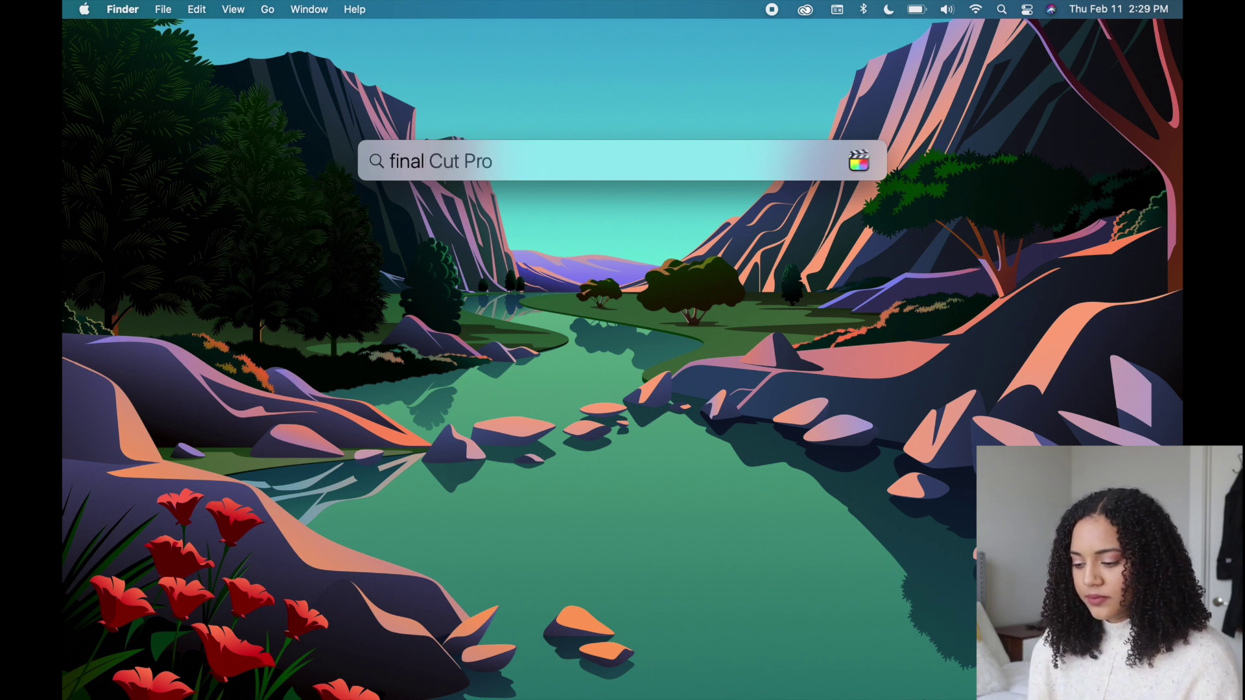
pyautogui.press('Return')
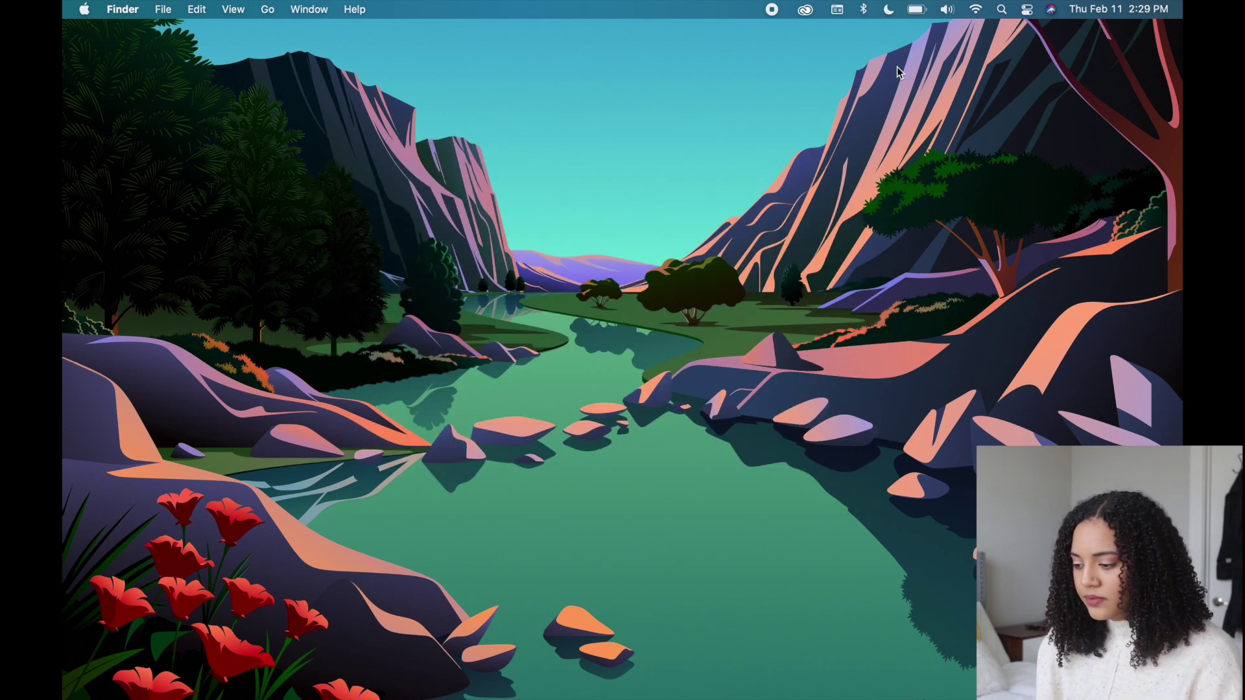
# Step: In Control Center, raise the display brightness and the volume slightly, then summon Siri
pyautogui.click(1026, 9)
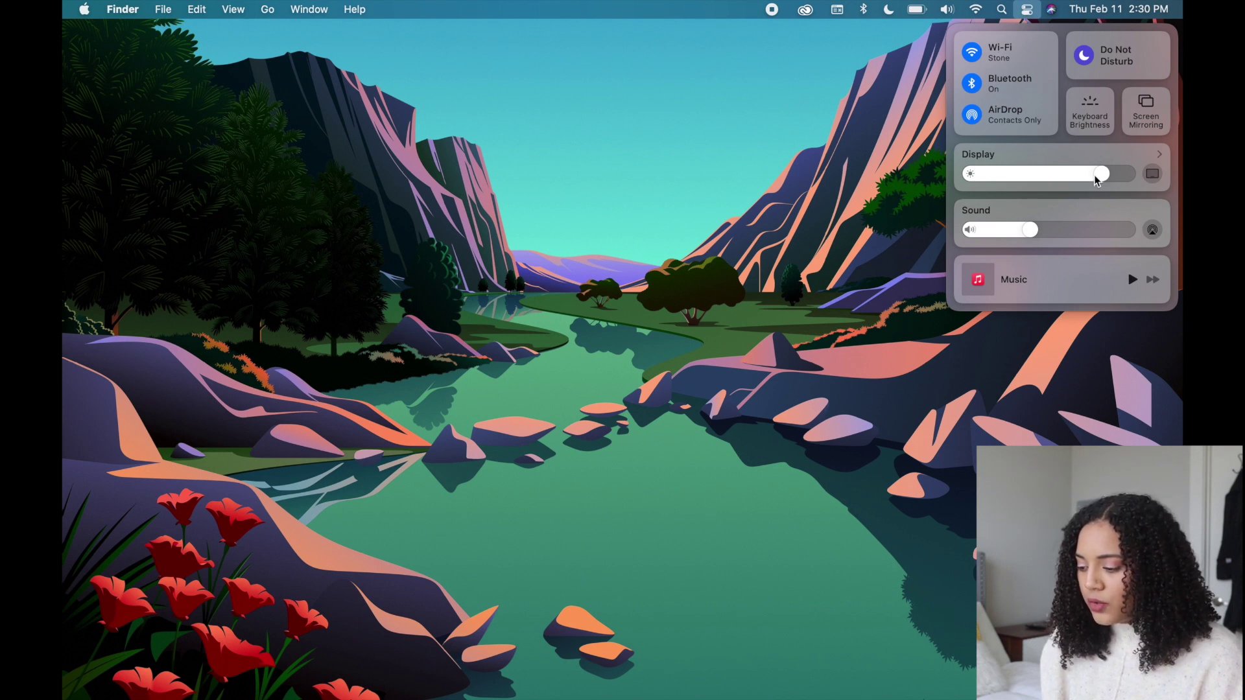
pyautogui.moveTo(1100, 173); pyautogui.dragTo(1126, 174)
pyautogui.moveTo(1033, 231)
pyautogui.mouseDown()
pyautogui.moveTo(1023, 228)
pyautogui.moveTo(1079, 231)
pyautogui.moveTo(1020, 234)
pyautogui.moveTo(1038, 240)
pyautogui.mouseUp()
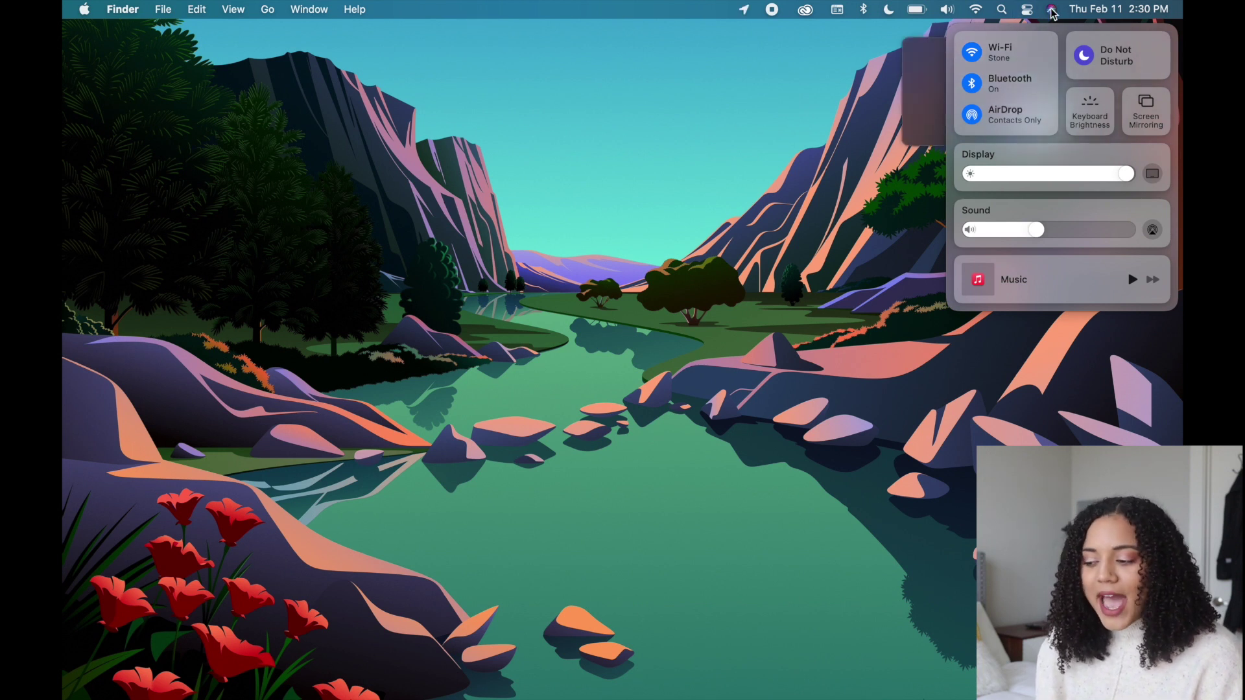
pyautogui.click(893, 131)
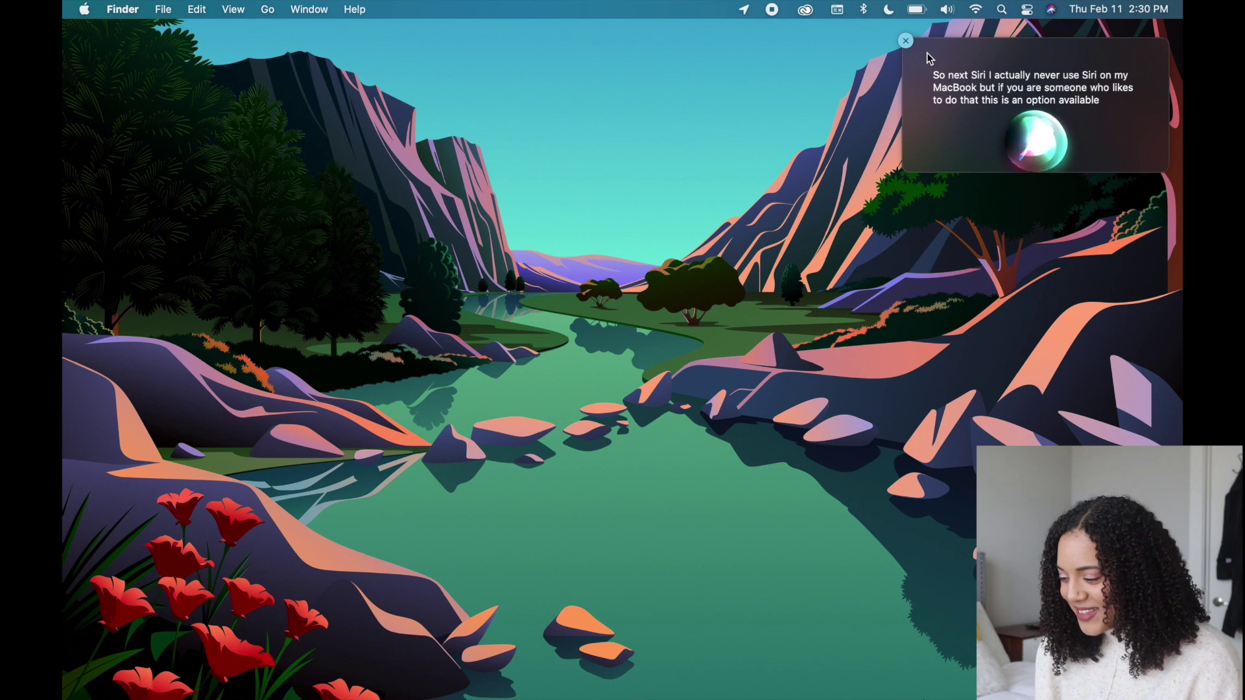
# Step: Dismiss Siri, scroll through the calendar, weather, clock, news, stocks and Screen Time widgets, then open Edit Widgets
pyautogui.click(905, 41)
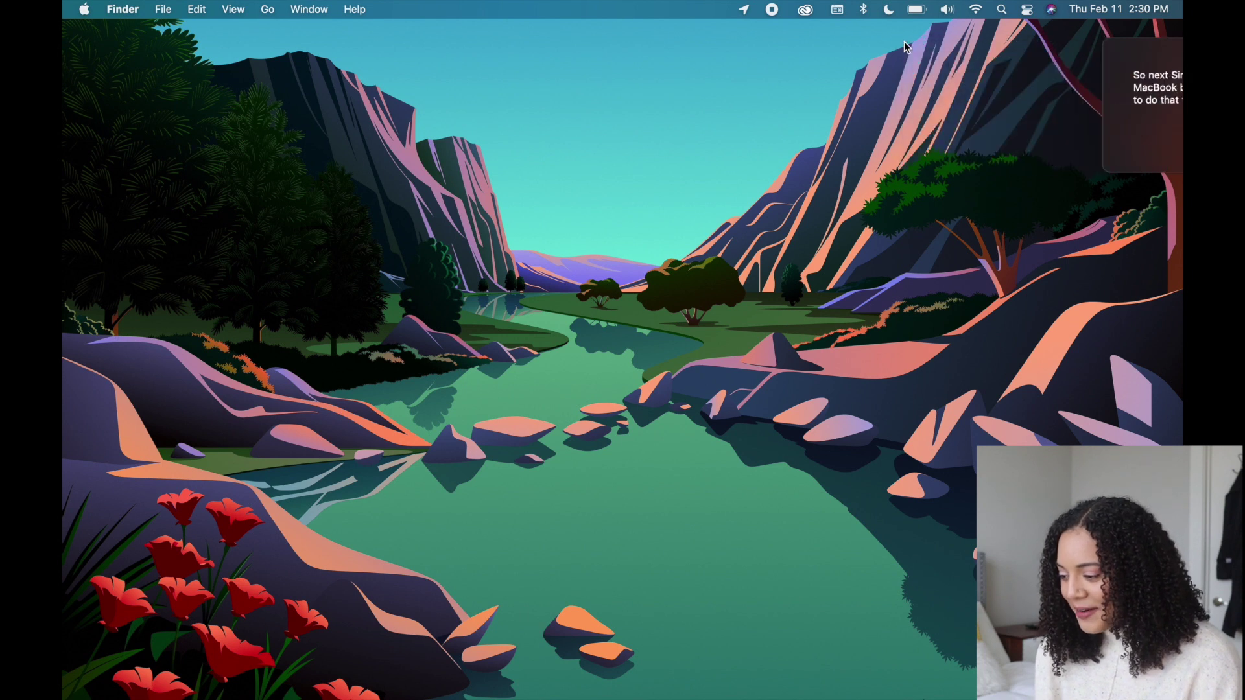
pyautogui.click(1095, 8)
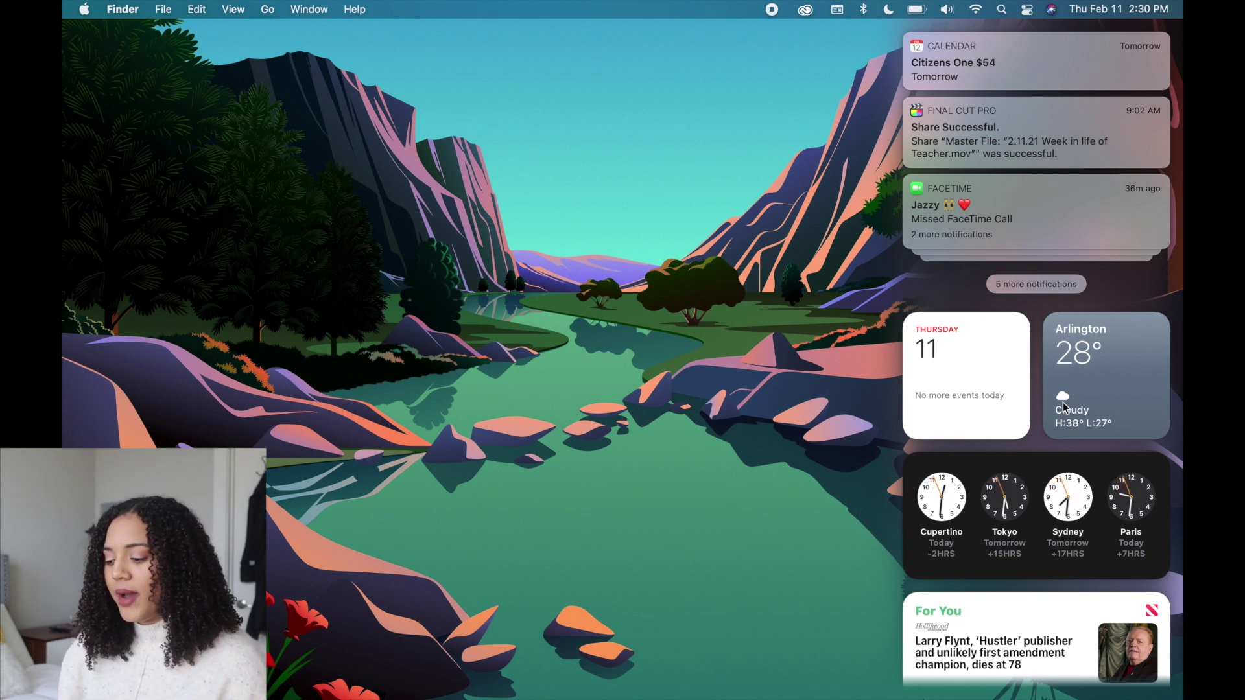
pyautogui.scroll(-2, 1064, 402)
pyautogui.scroll(-1, 1064, 403)
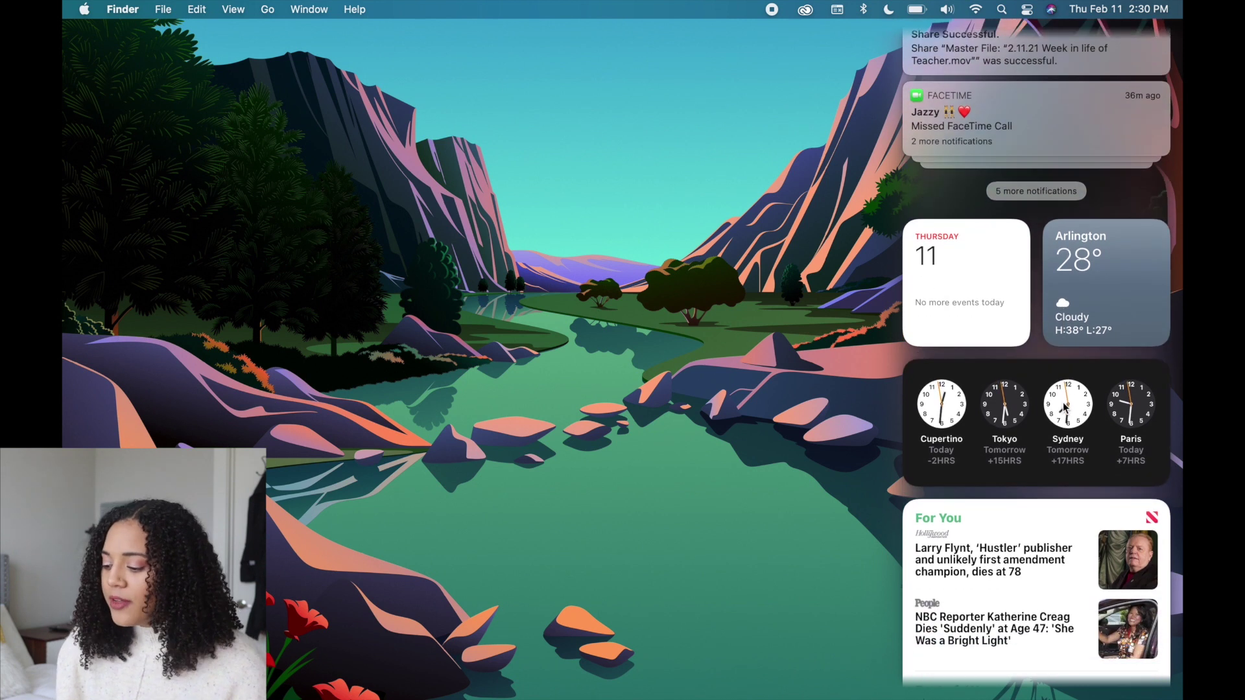
pyautogui.scroll(-2, 1064, 405)
pyautogui.scroll(-2, 1064, 405)
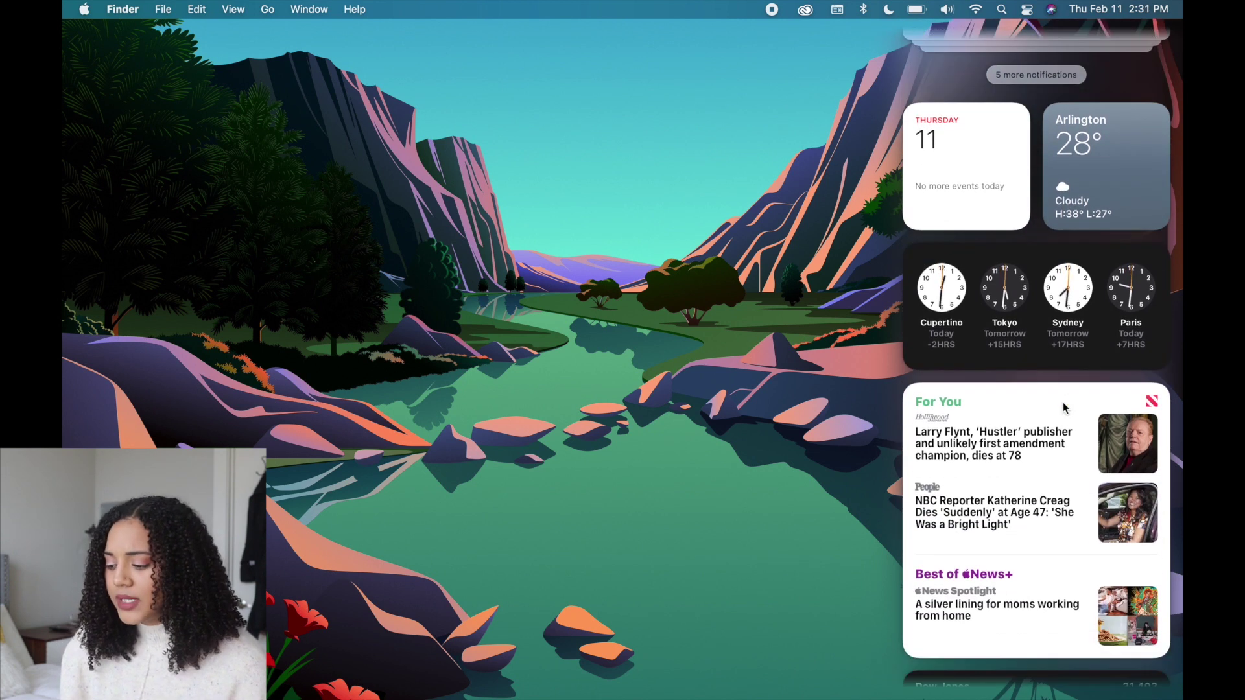
pyautogui.scroll(-2, 1064, 407)
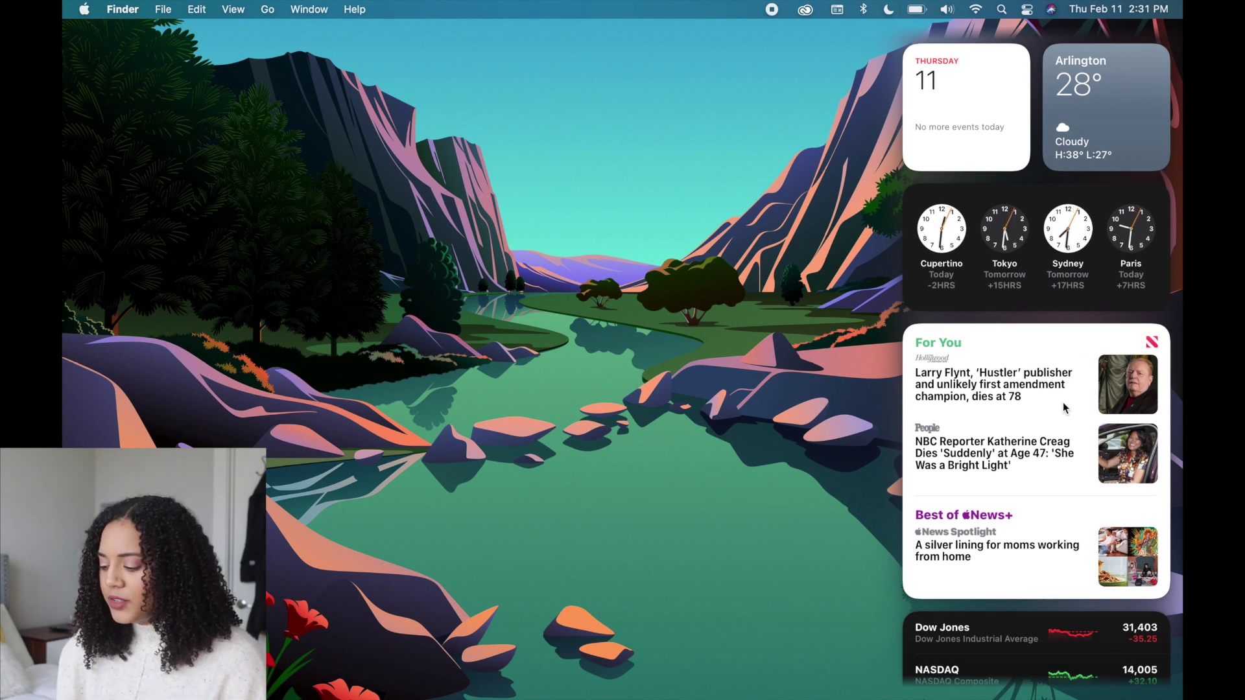
pyautogui.scroll(-8, 1064, 408)
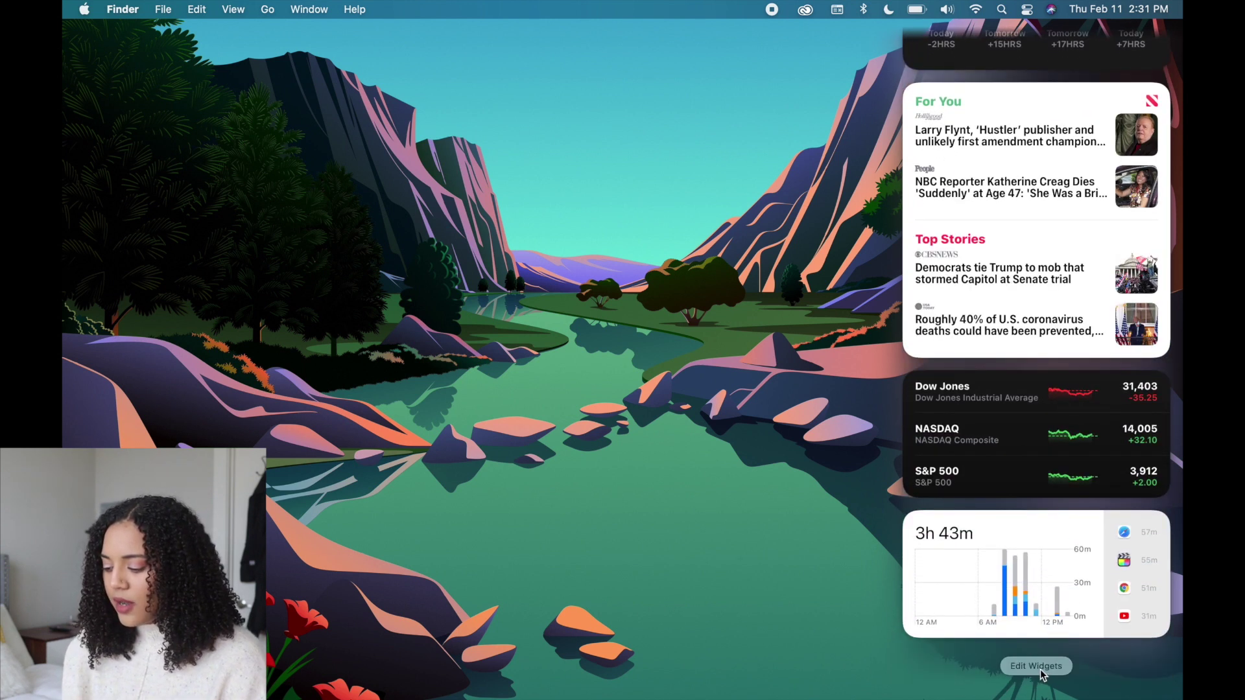
pyautogui.click(1040, 670)
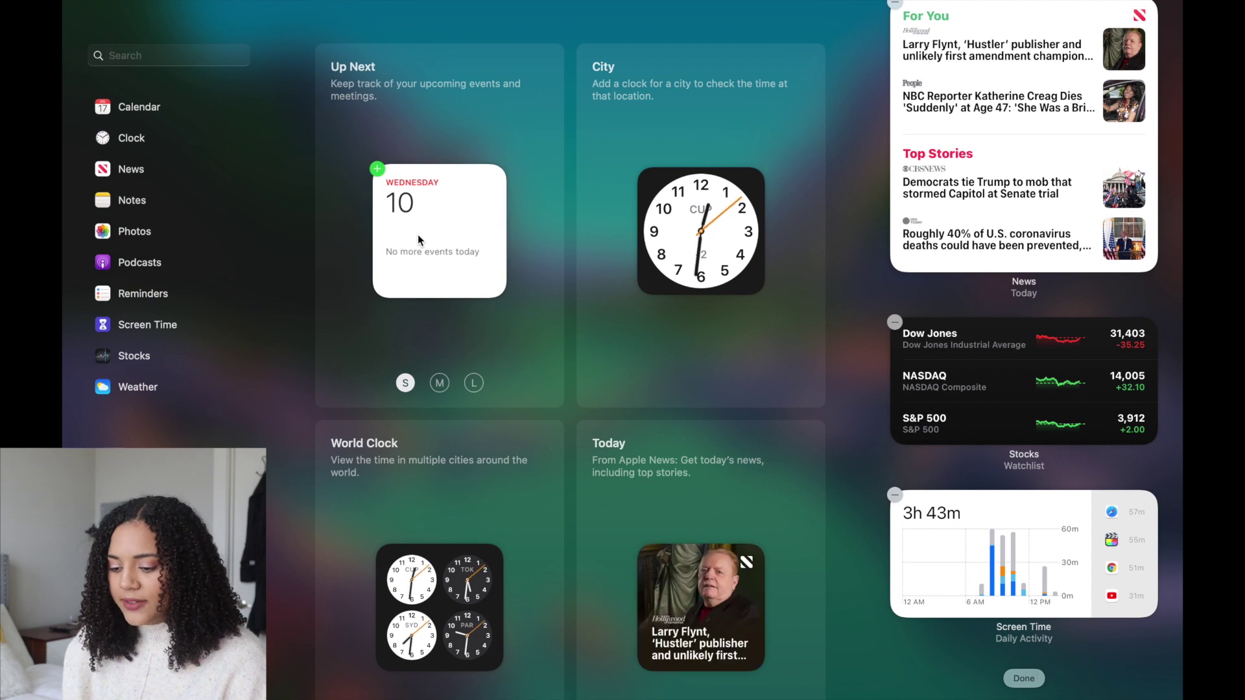
# Step: Scroll through the widget gallery and filter it to show only the News widgets
pyautogui.scroll(-5, 411, 433)
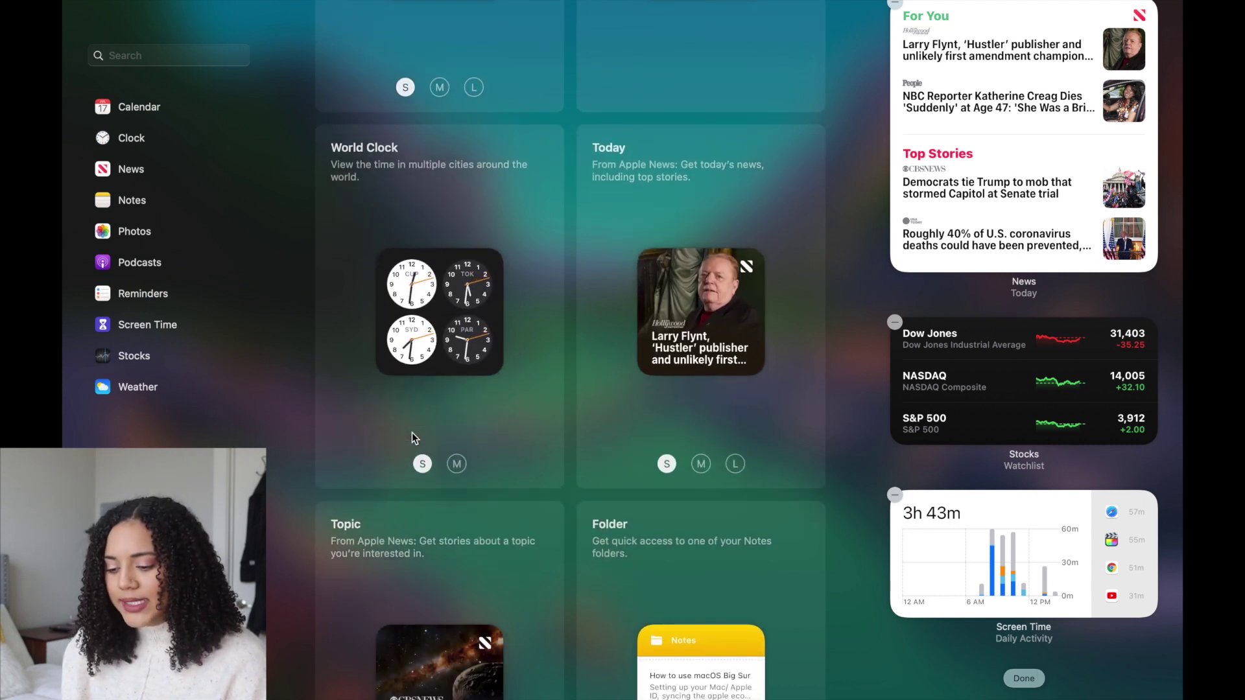
pyautogui.moveTo(461, 444)
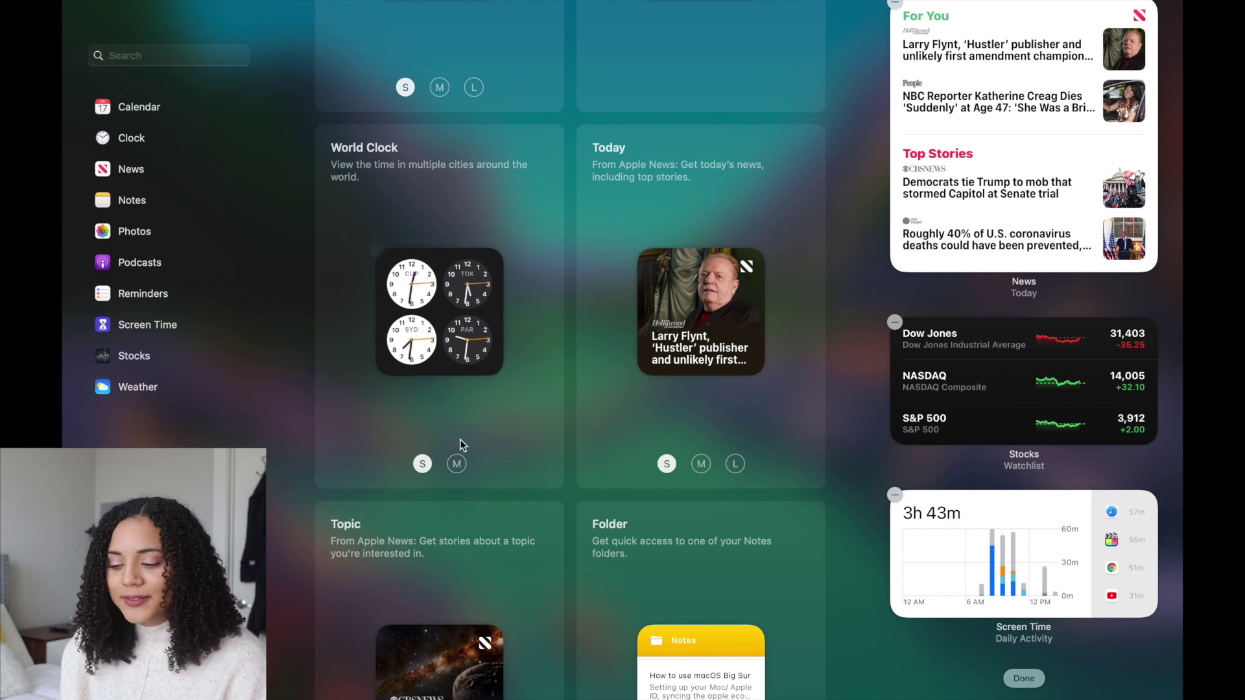
pyautogui.scroll(-12, 476, 448)
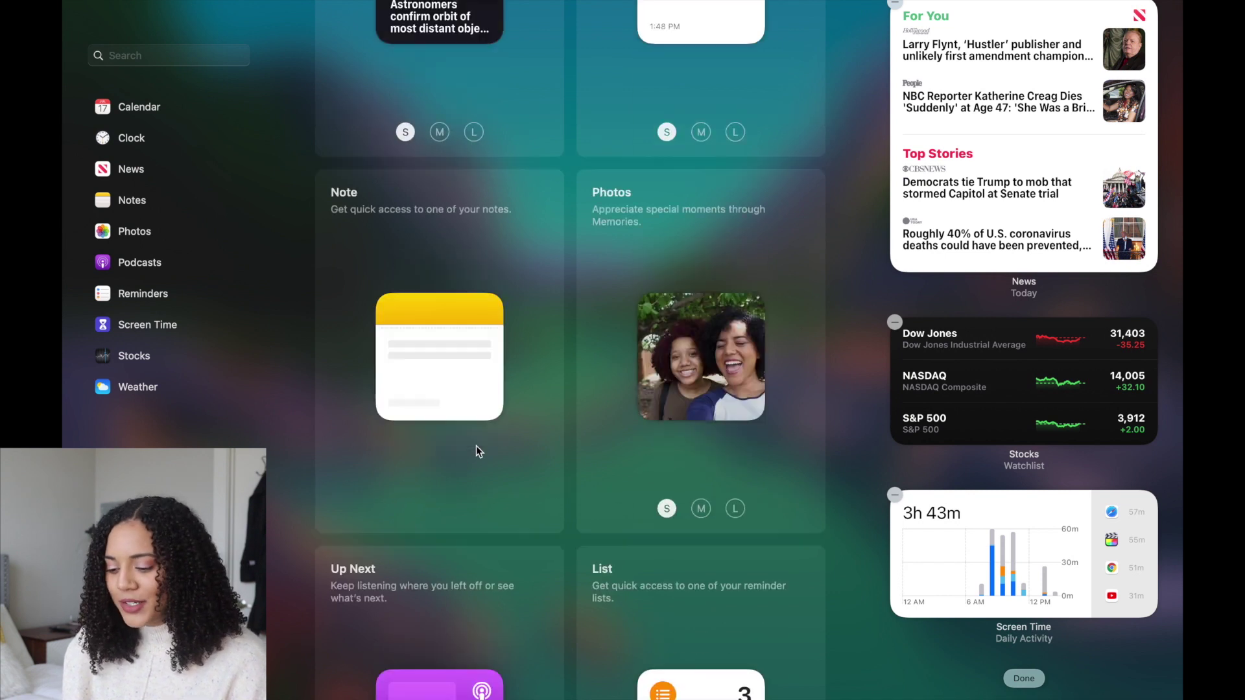
pyautogui.click(135, 167)
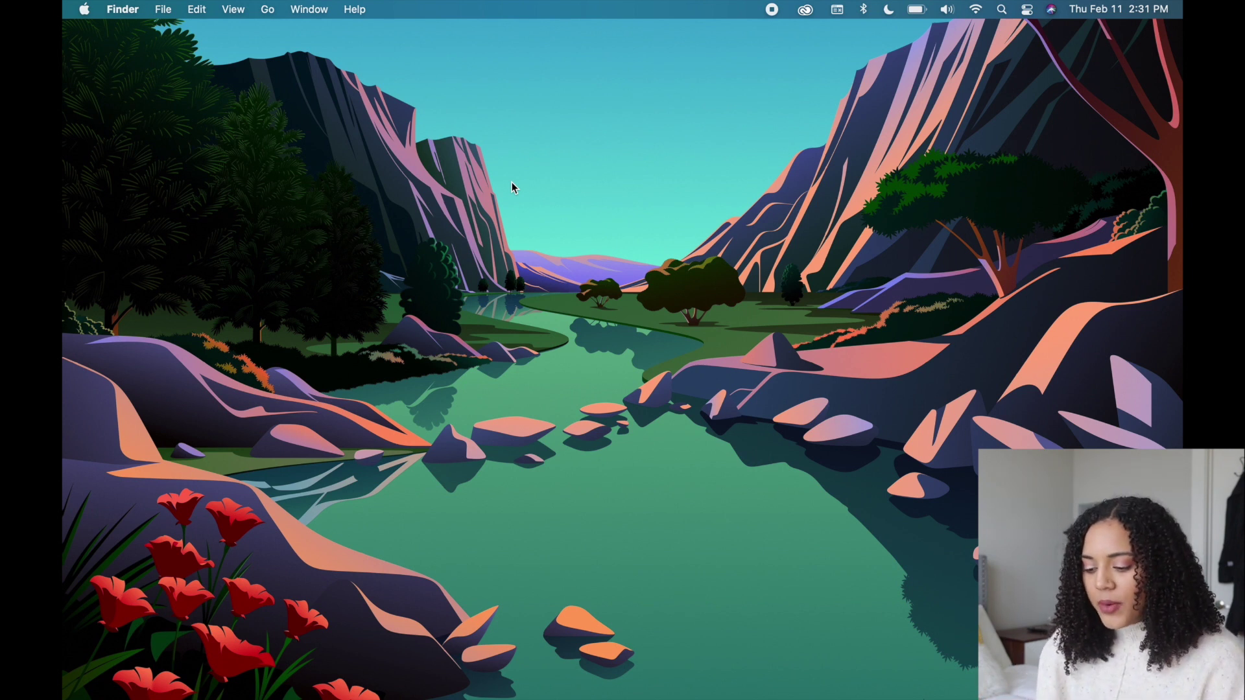
# Step: Open a Finder window from the Dock showing the Recents files
pyautogui.moveTo(244, 697)
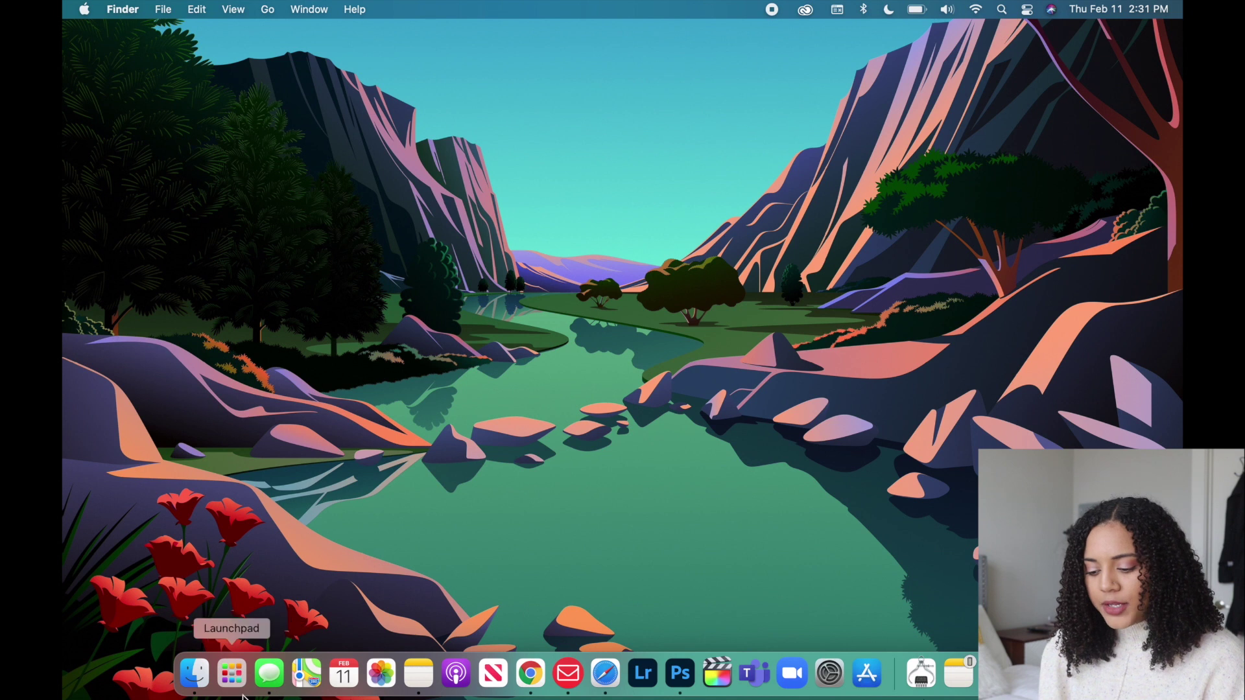
pyautogui.click(195, 675)
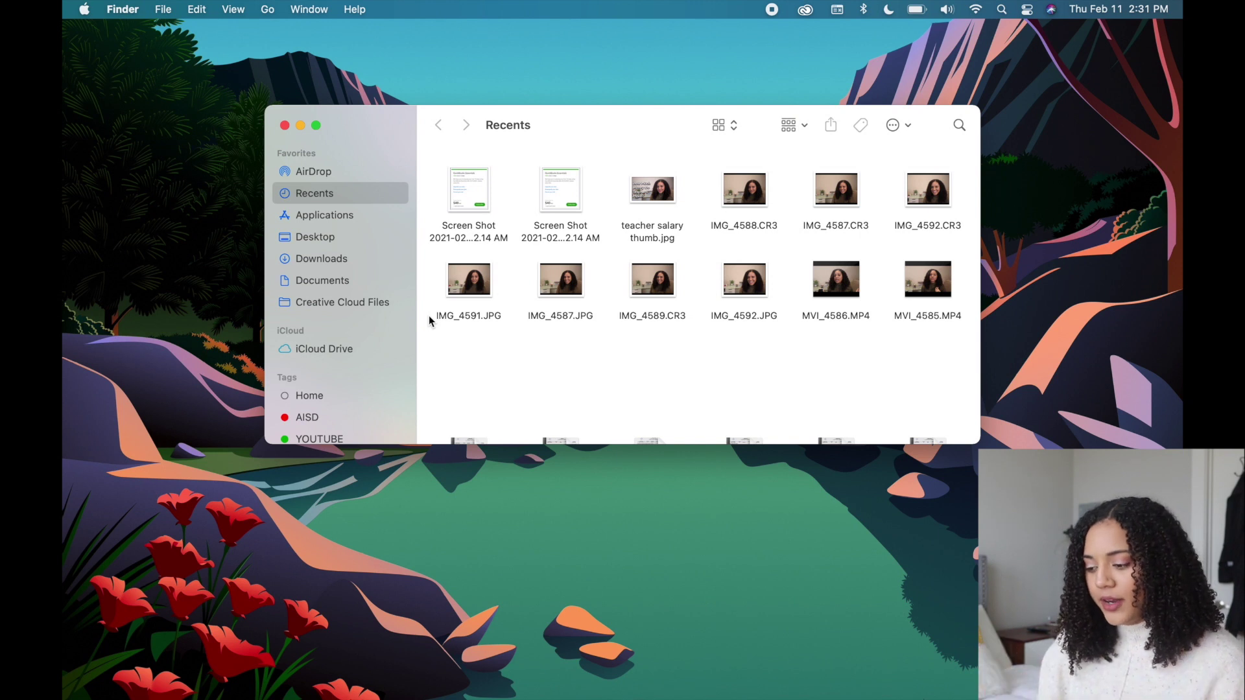
# Step: Search the Recents files for 'img', clear the search, then switch to the AirDrop view
pyautogui.click(959, 124)
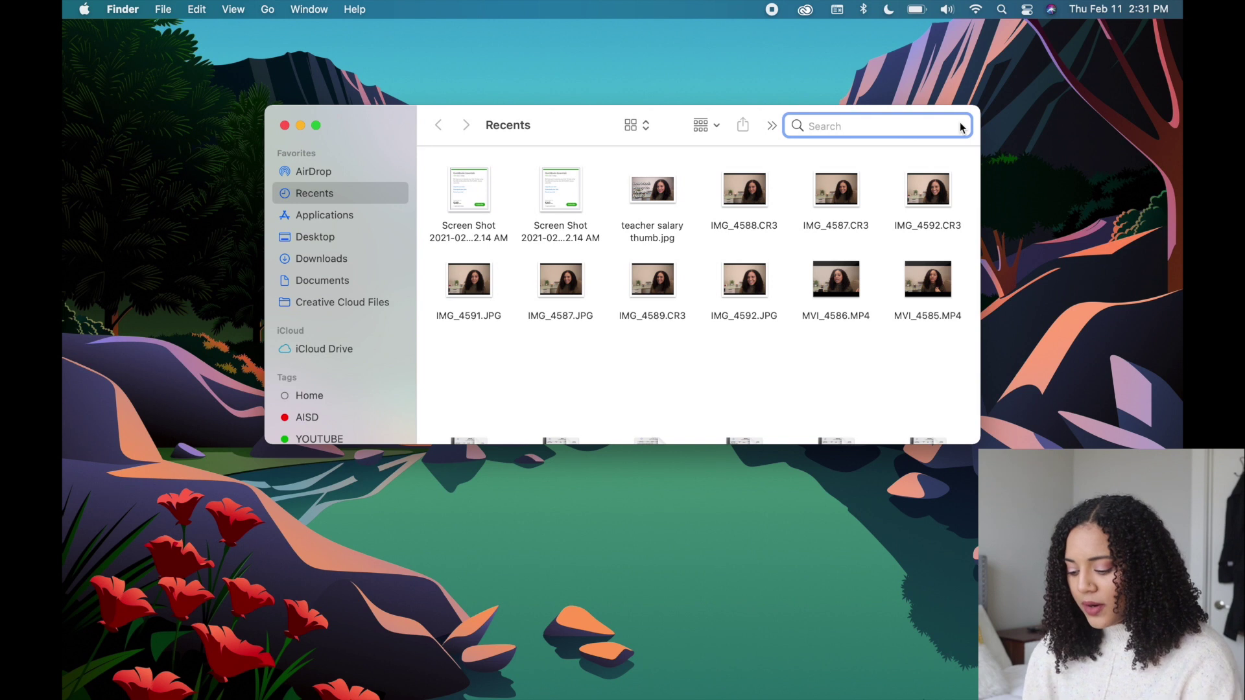
pyautogui.write('img')
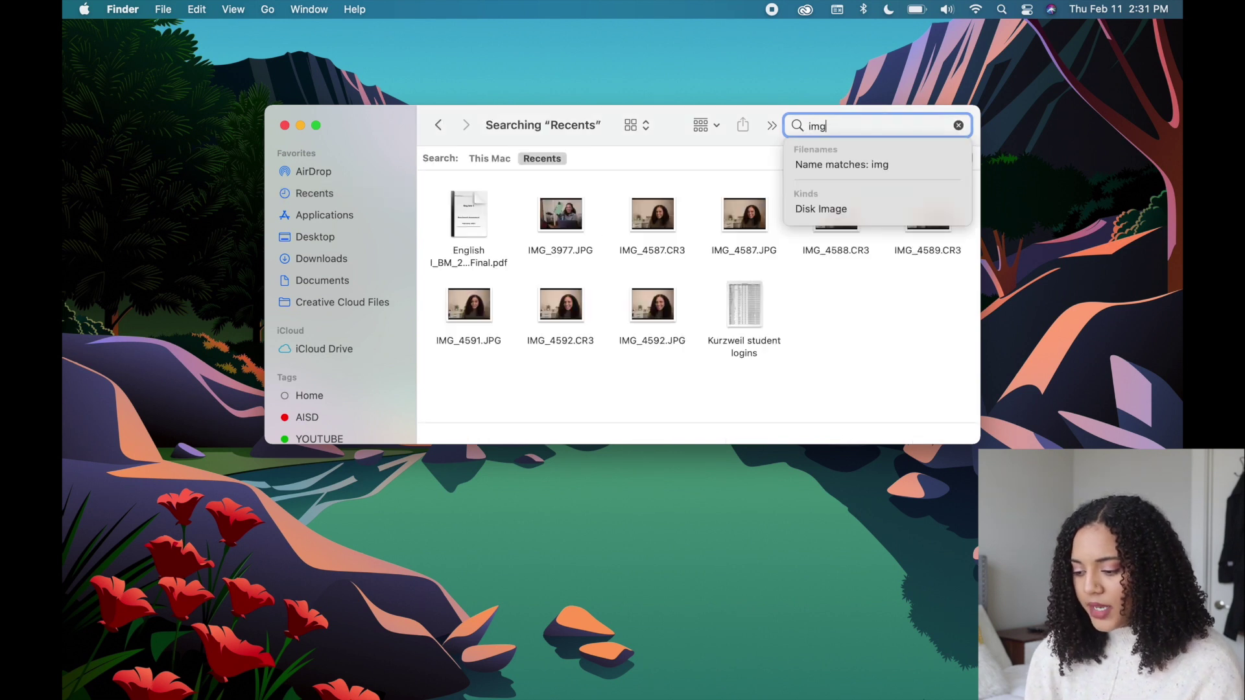
pyautogui.press('BackSpace')
pyautogui.press('BackSpace')
pyautogui.press('BackSpace')
pyautogui.click(313, 173)
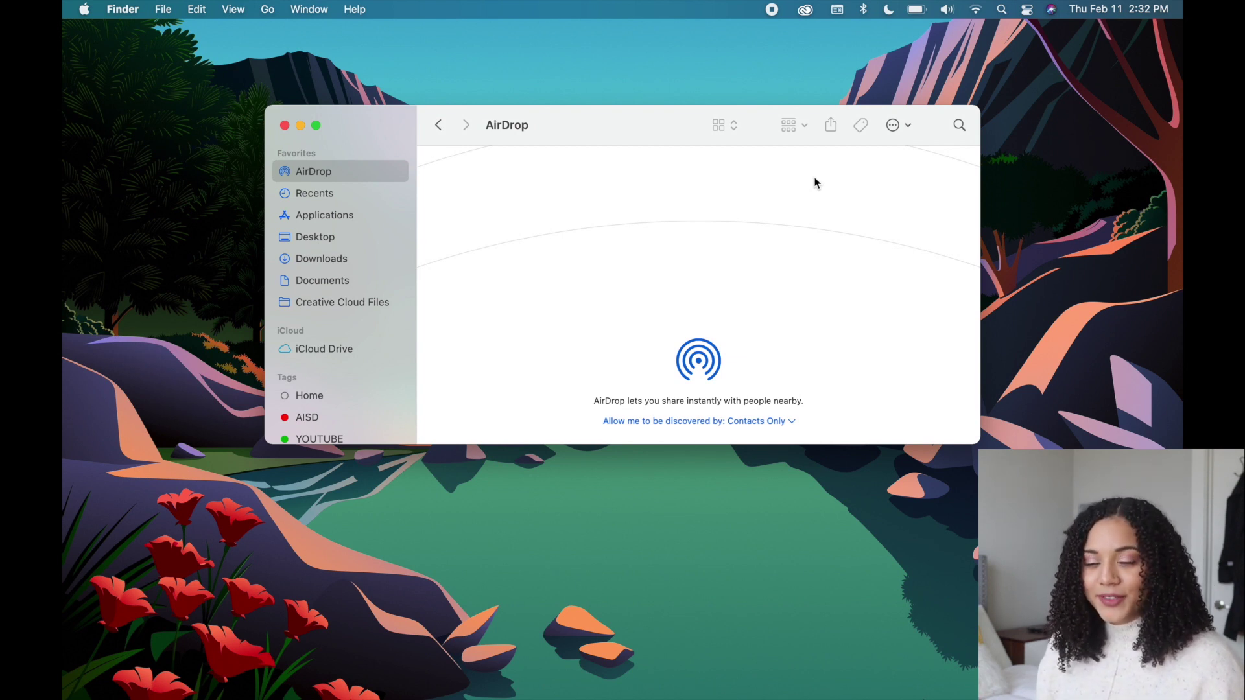
# Step: Show the Applications folder and scroll through the installed apps
pyautogui.click(319, 219)
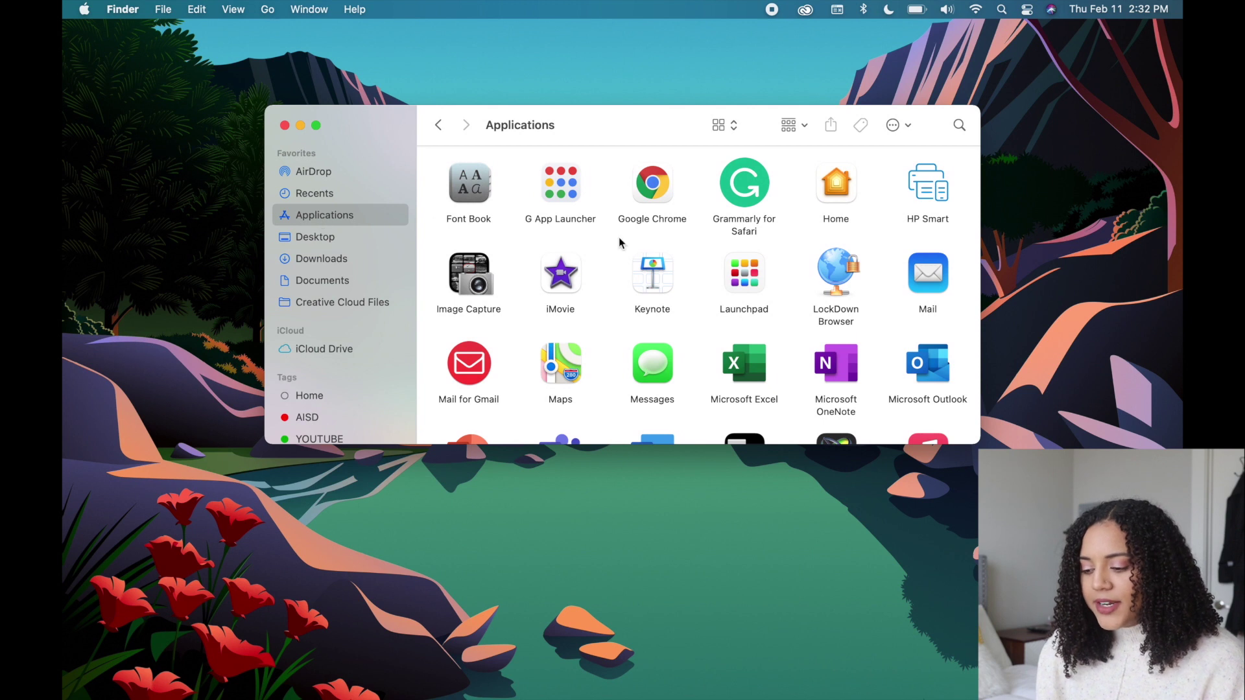
pyautogui.scroll(-5, 723, 292)
pyautogui.scroll(-4, 723, 288)
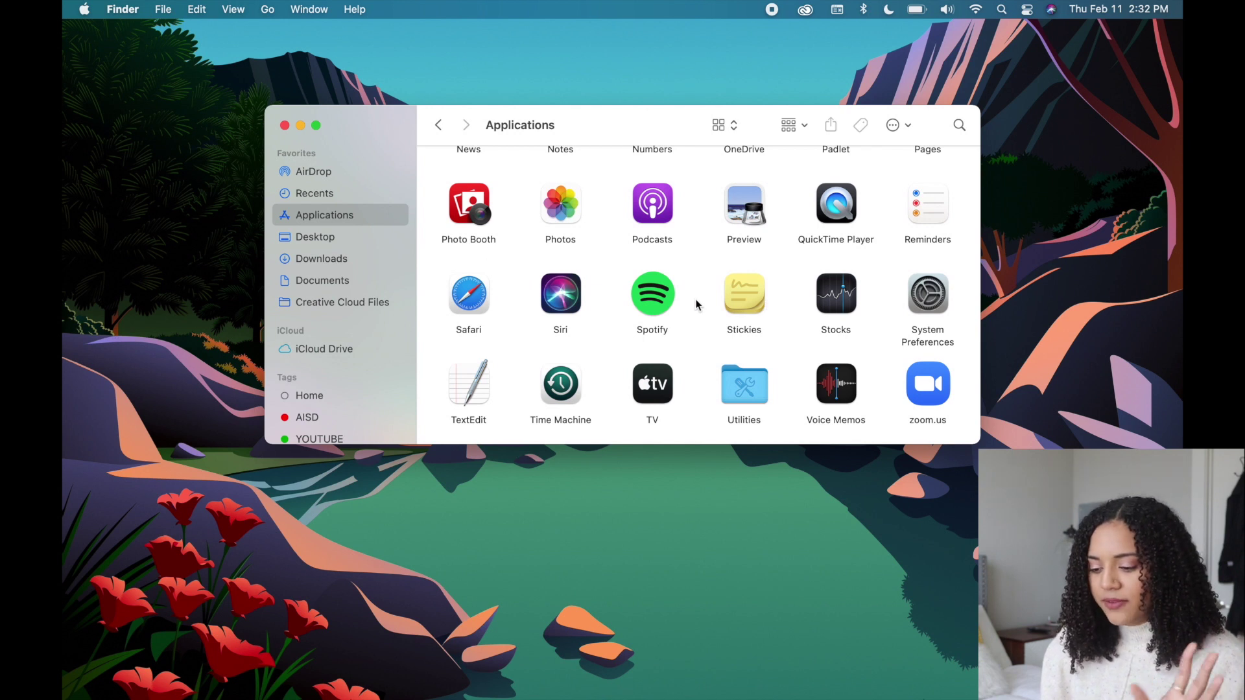
pyautogui.scroll(-4, 362, 373)
pyautogui.scroll(4, 361, 371)
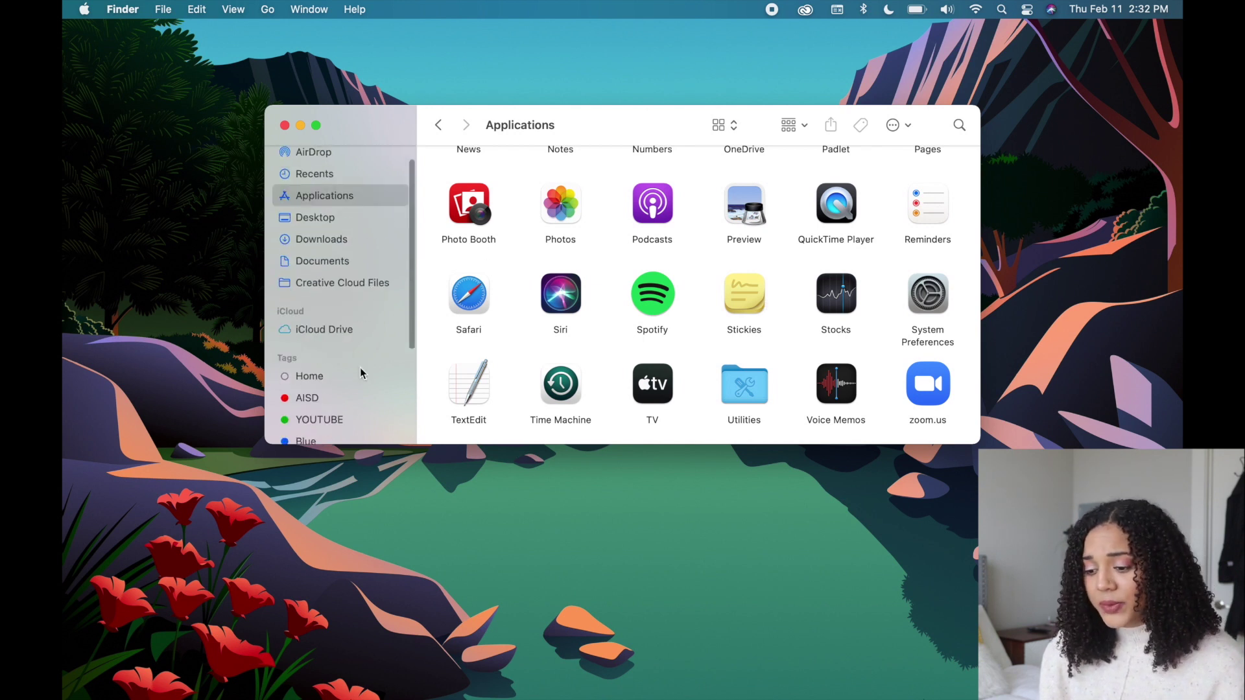
# Step: Look at the Downloads, Documents and Desktop folders, then close the Finder window
pyautogui.click(322, 250)
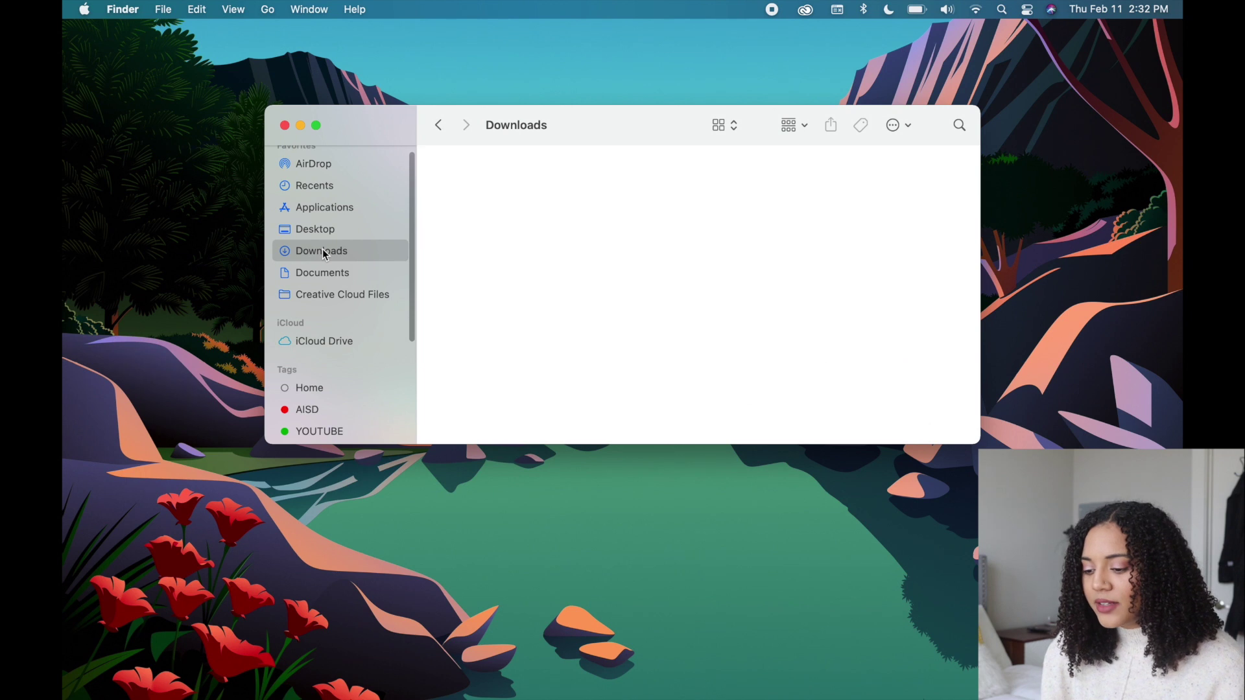
pyautogui.click(331, 270)
pyautogui.click(315, 232)
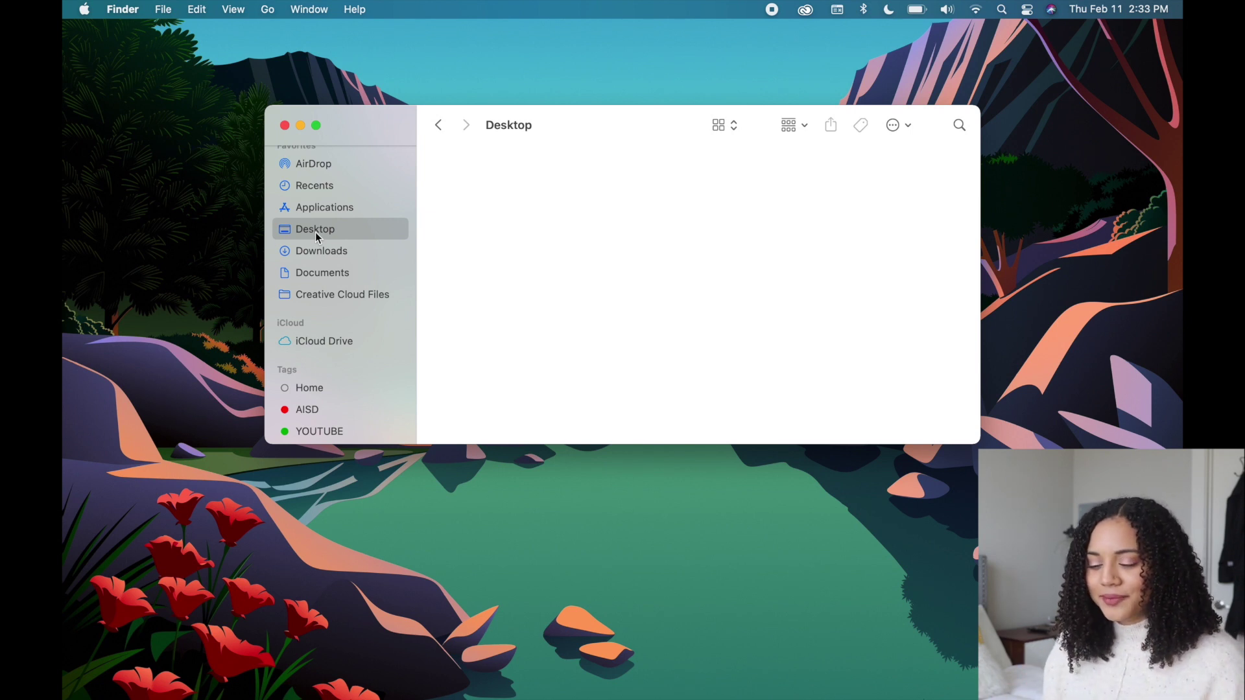
pyautogui.press('super+w')
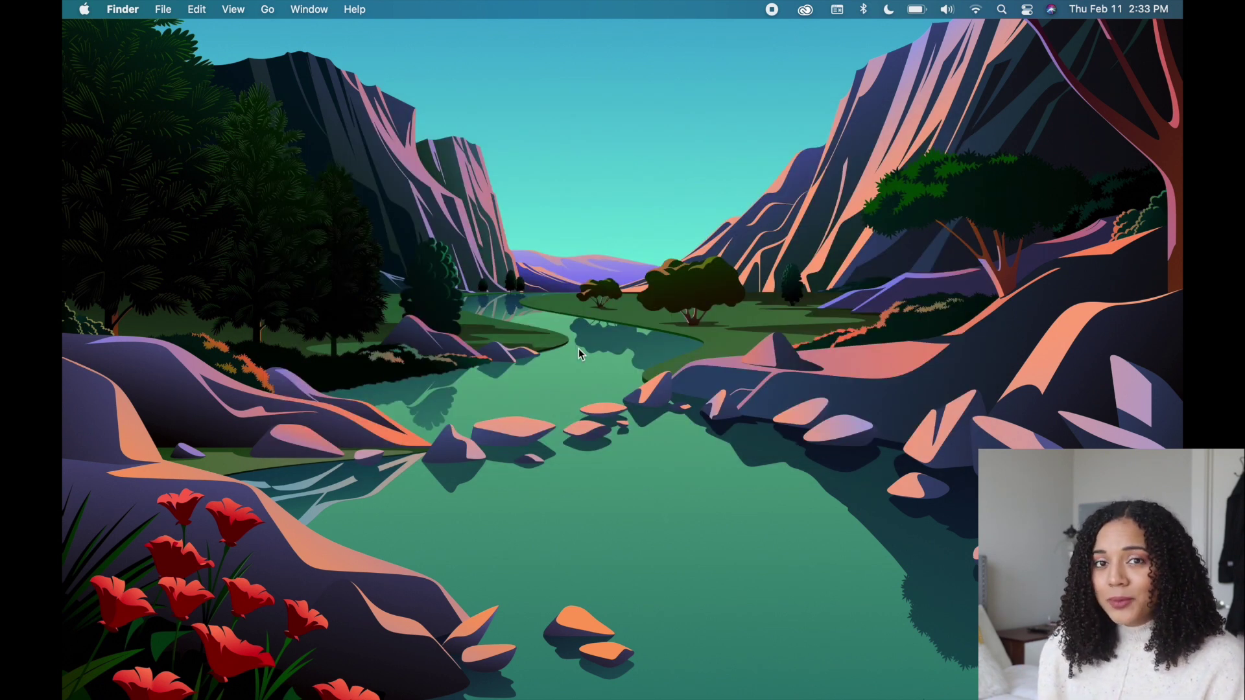
# Step: Reveal the Dock at the bottom edge and launch System Preferences from it
pyautogui.moveTo(542, 698)
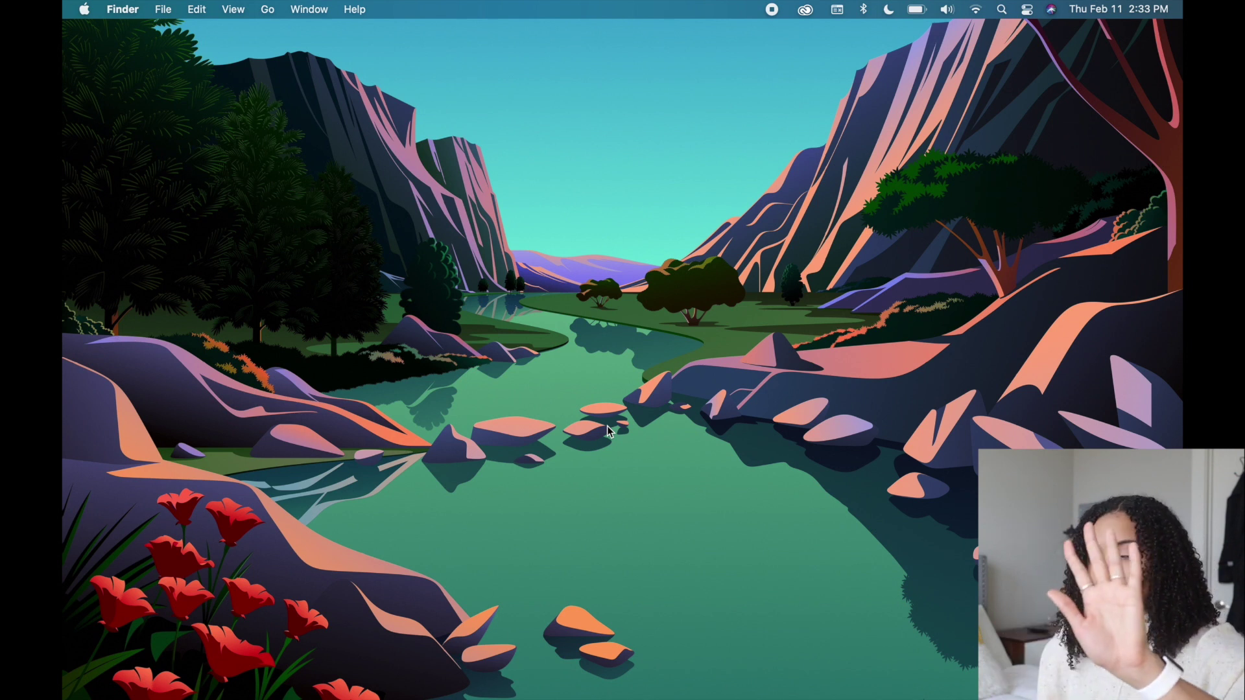
pyautogui.moveTo(604, 698)
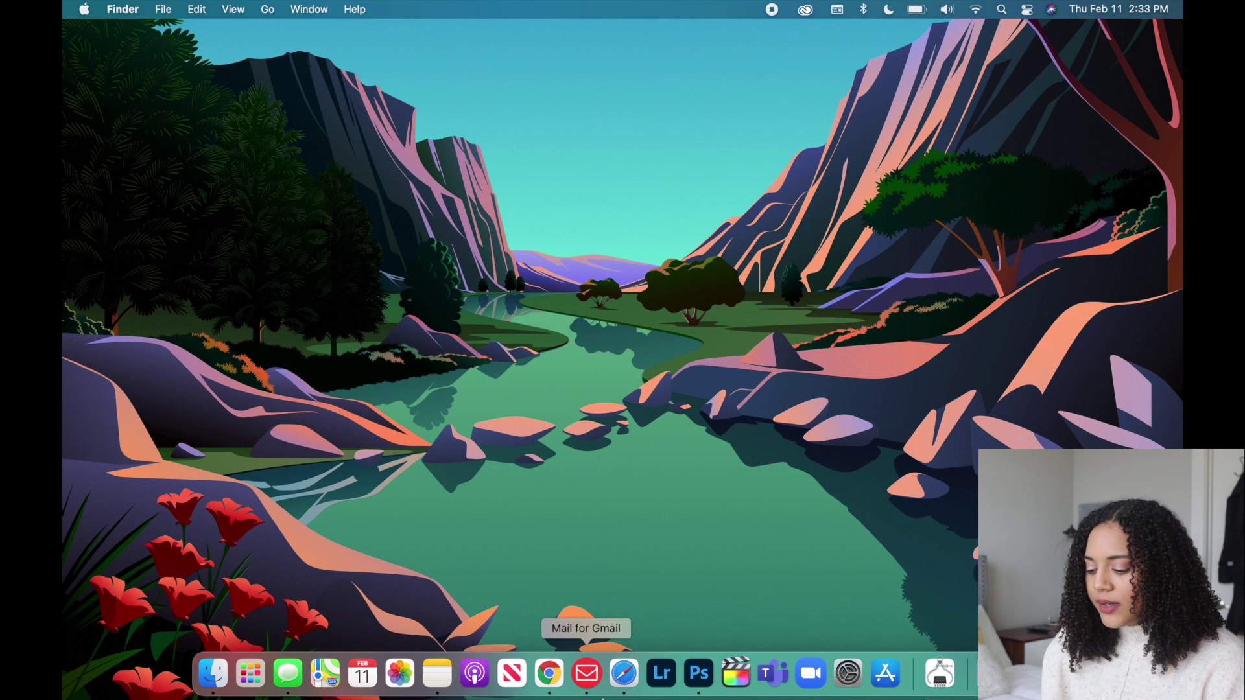
pyautogui.click(850, 675)
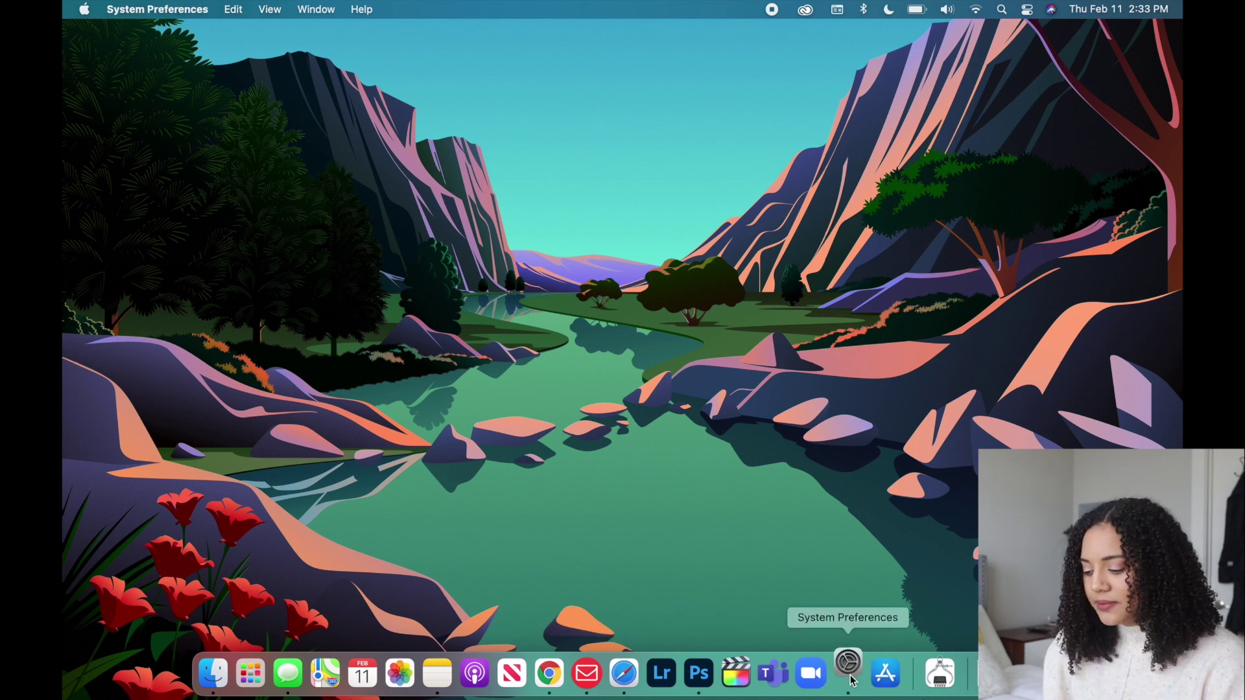
# Step: Open the Dock & Menu Bar pane and turn off automatic Dock hiding
pyautogui.click(769, 180)
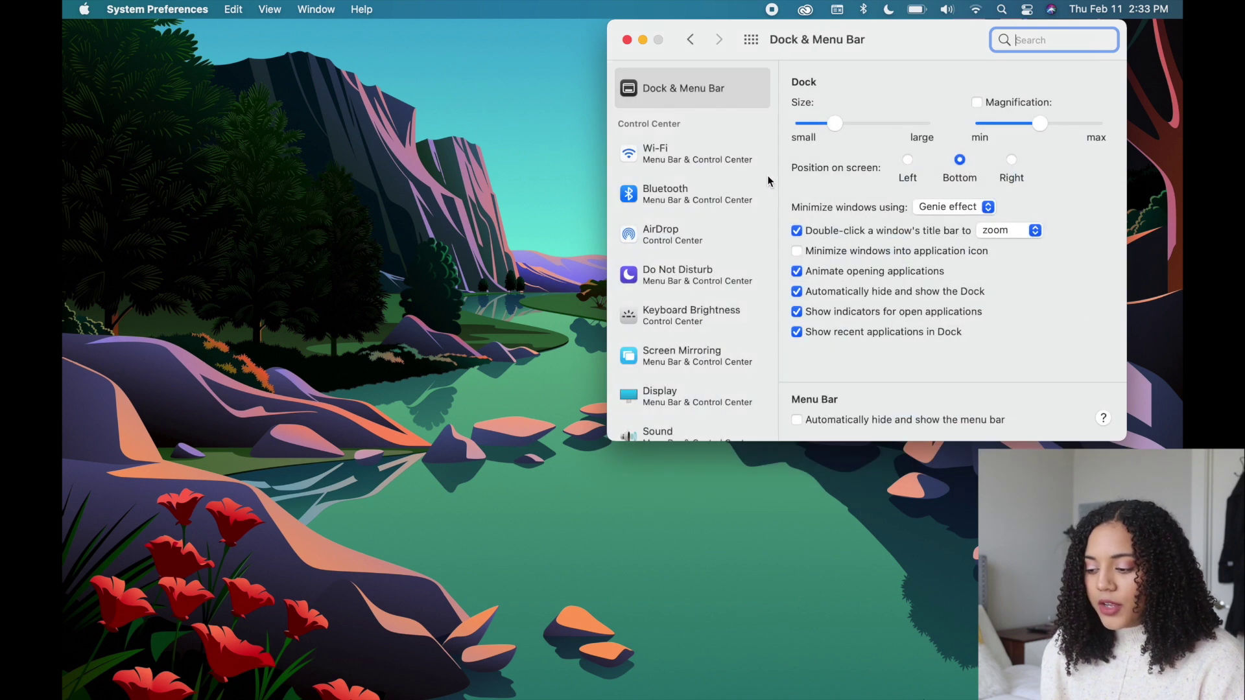
pyautogui.moveTo(884, 50); pyautogui.dragTo(656, 73)
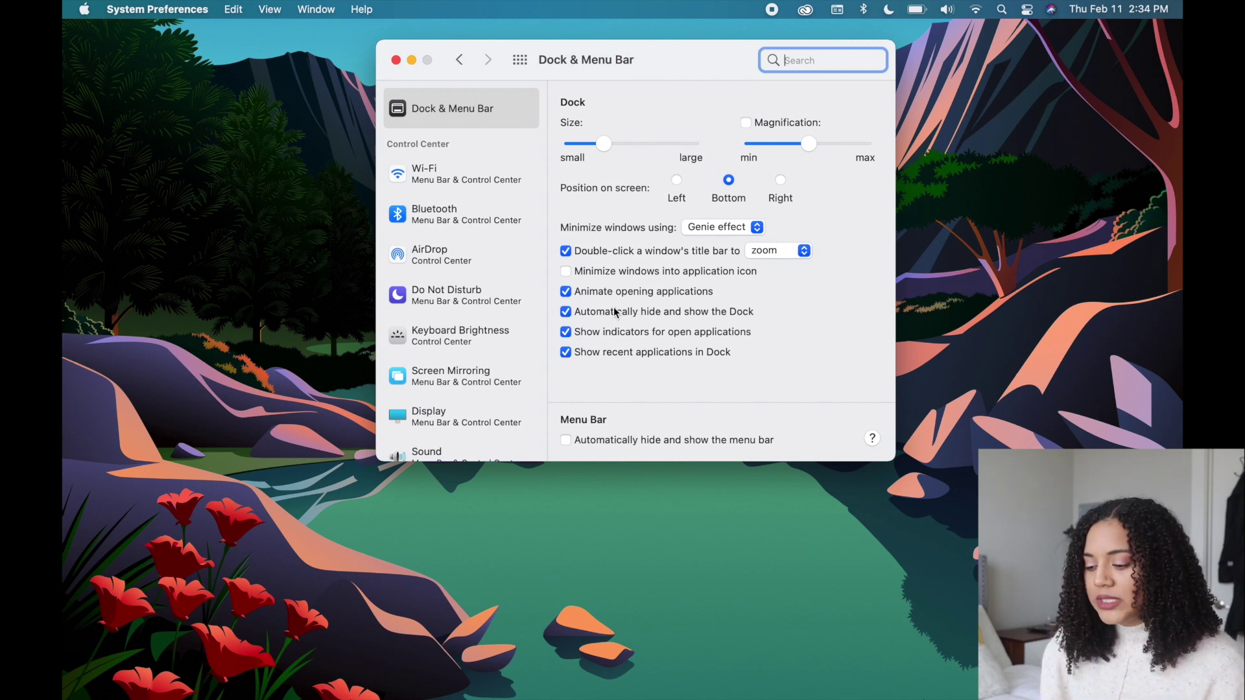
pyautogui.click(565, 312)
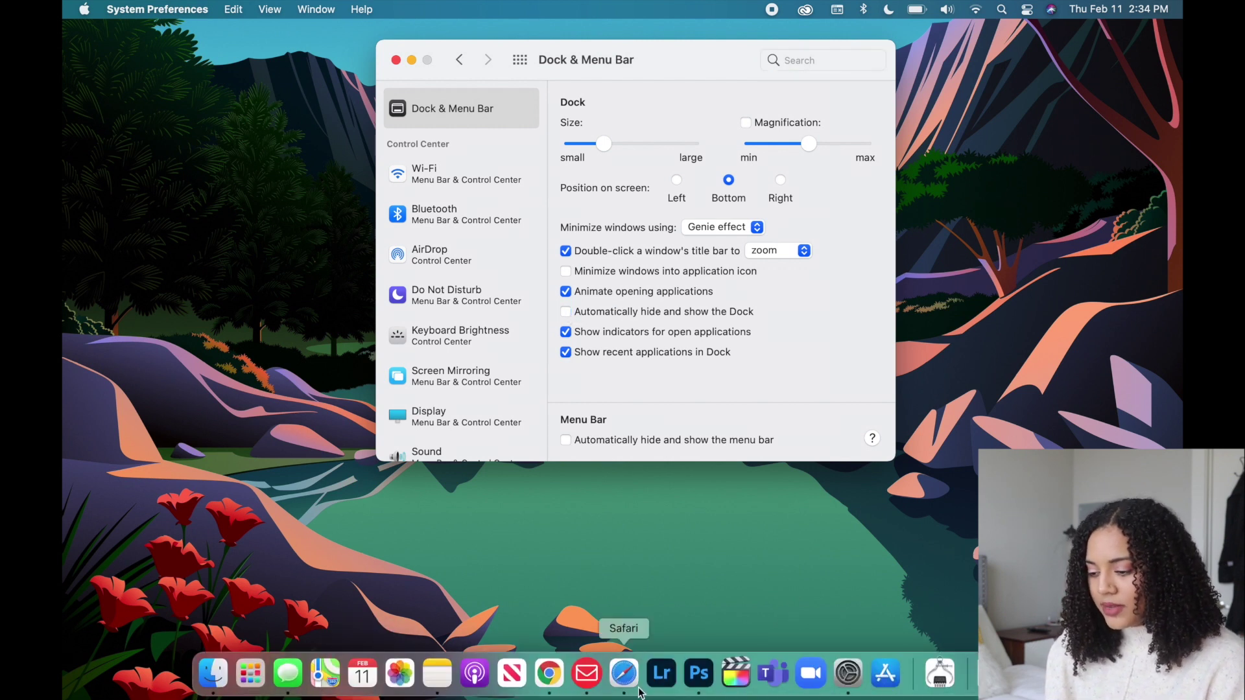
# Step: Enlarge the Dock and set its position to Left, then to Bottom
pyautogui.moveTo(604, 143); pyautogui.dragTo(623, 162)
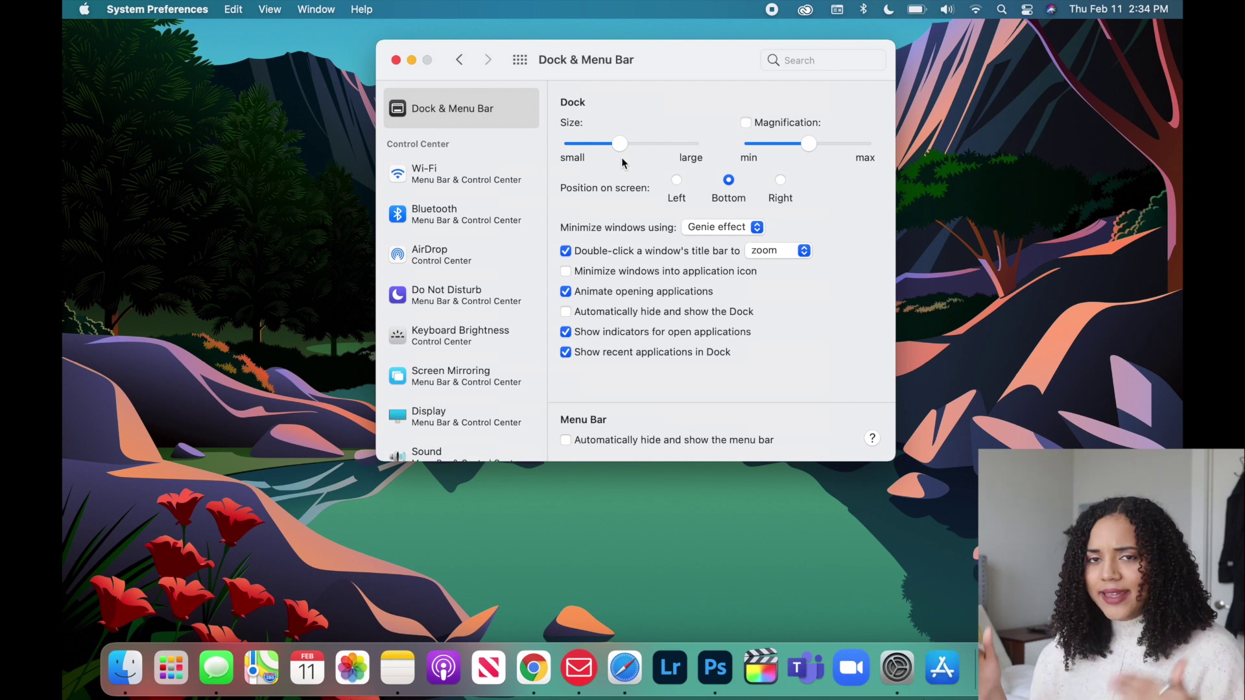
pyautogui.click(676, 180)
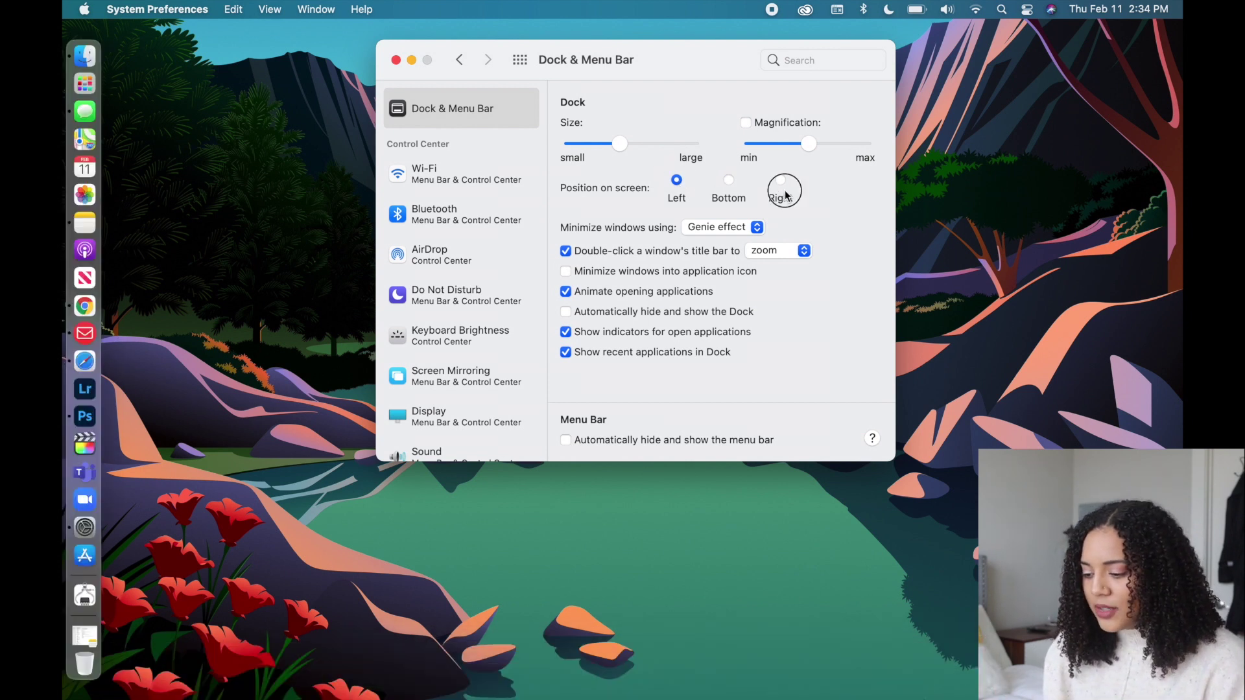
pyautogui.click(728, 181)
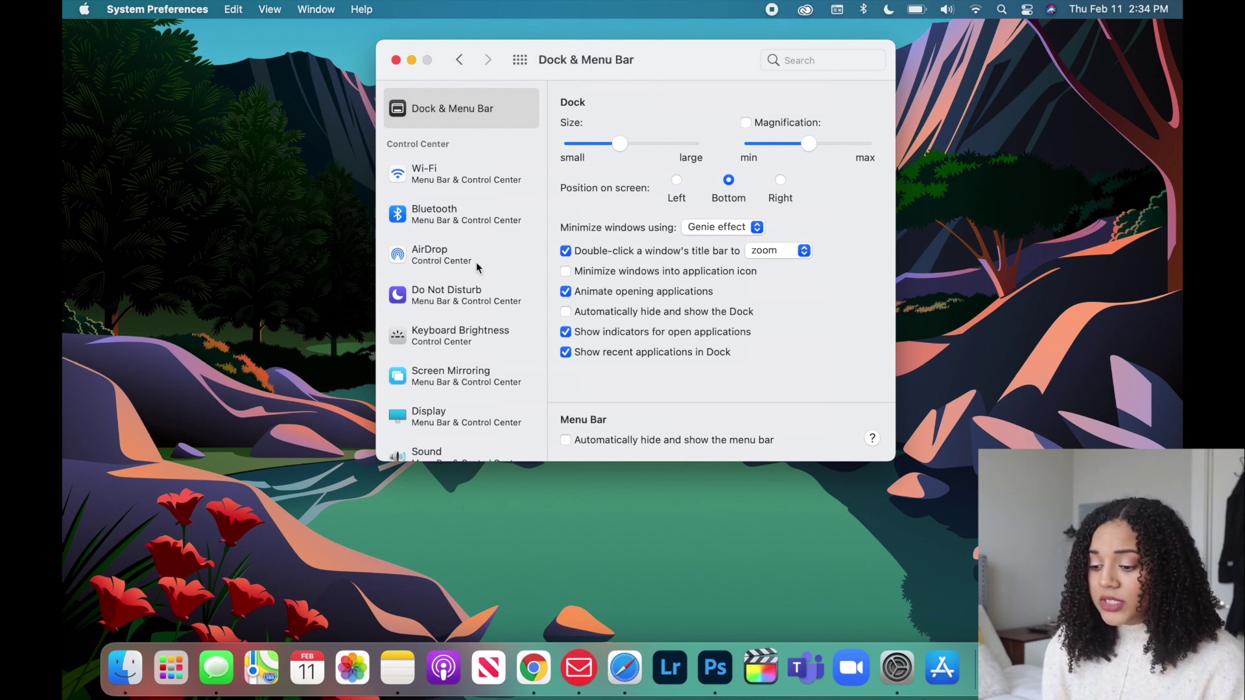
# Step: Scroll the Dock & Menu Bar pane, check Control Center, then minimize System Preferences
pyautogui.scroll(-10, 476, 263)
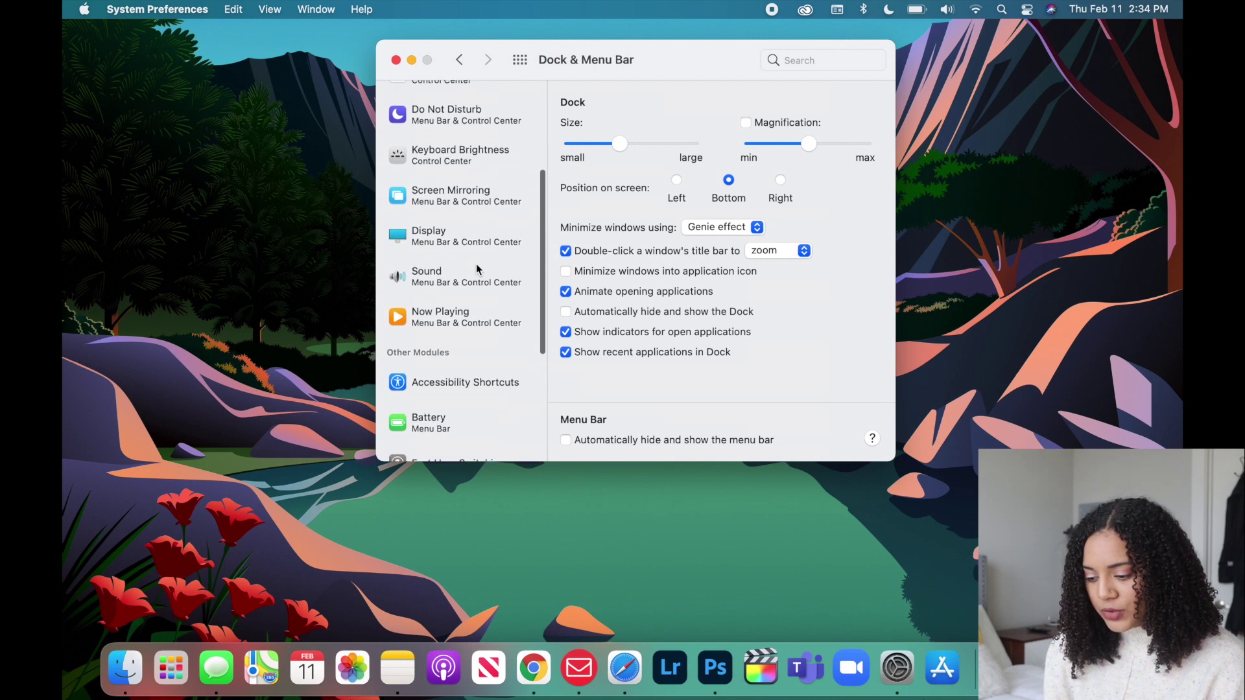
pyautogui.scroll(-4, 476, 264)
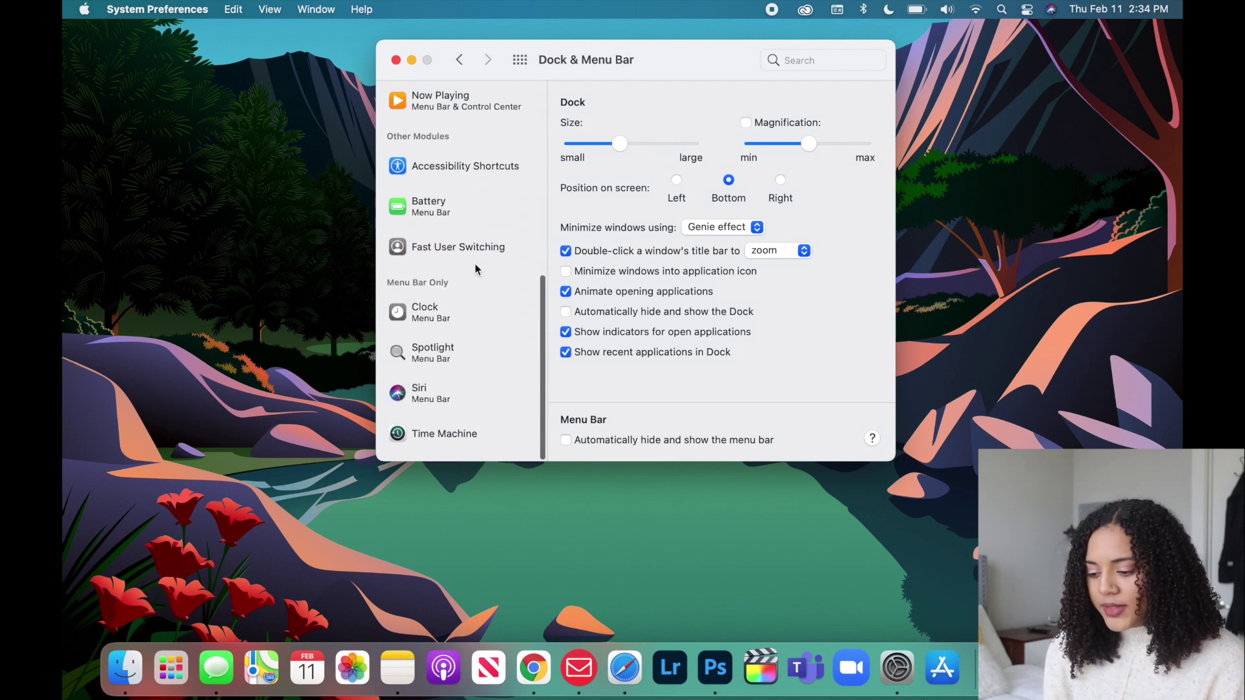
pyautogui.click(1028, 9)
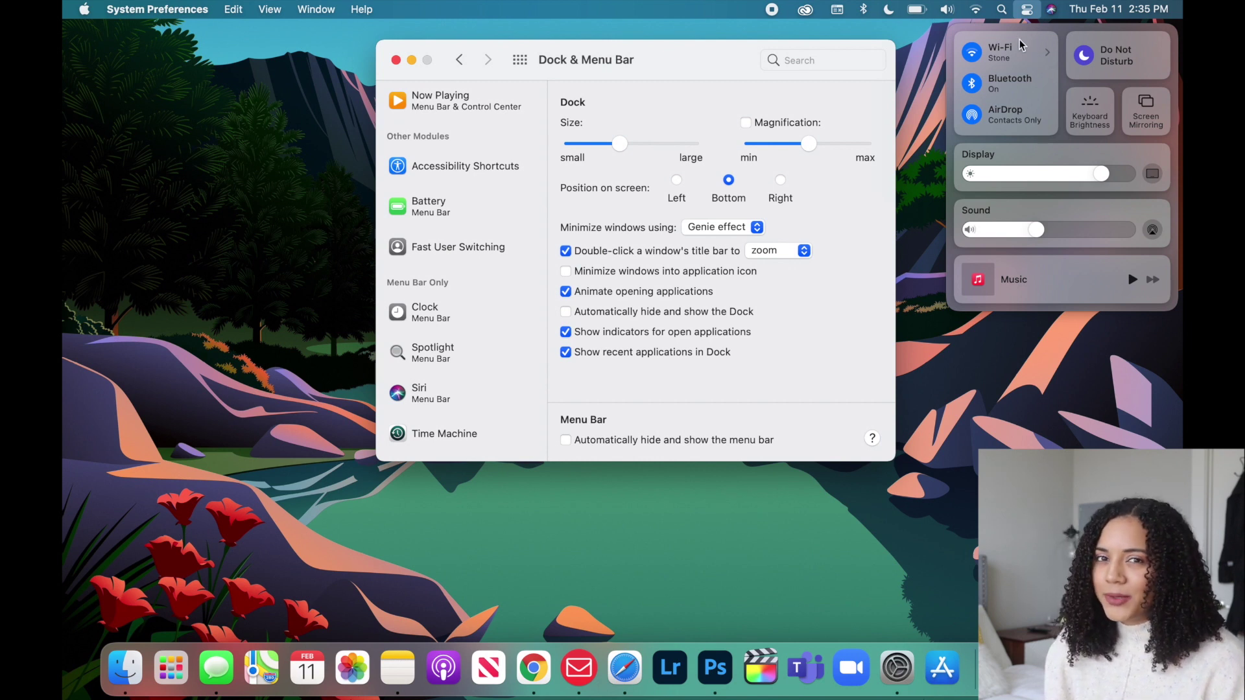
pyautogui.press('super+m')
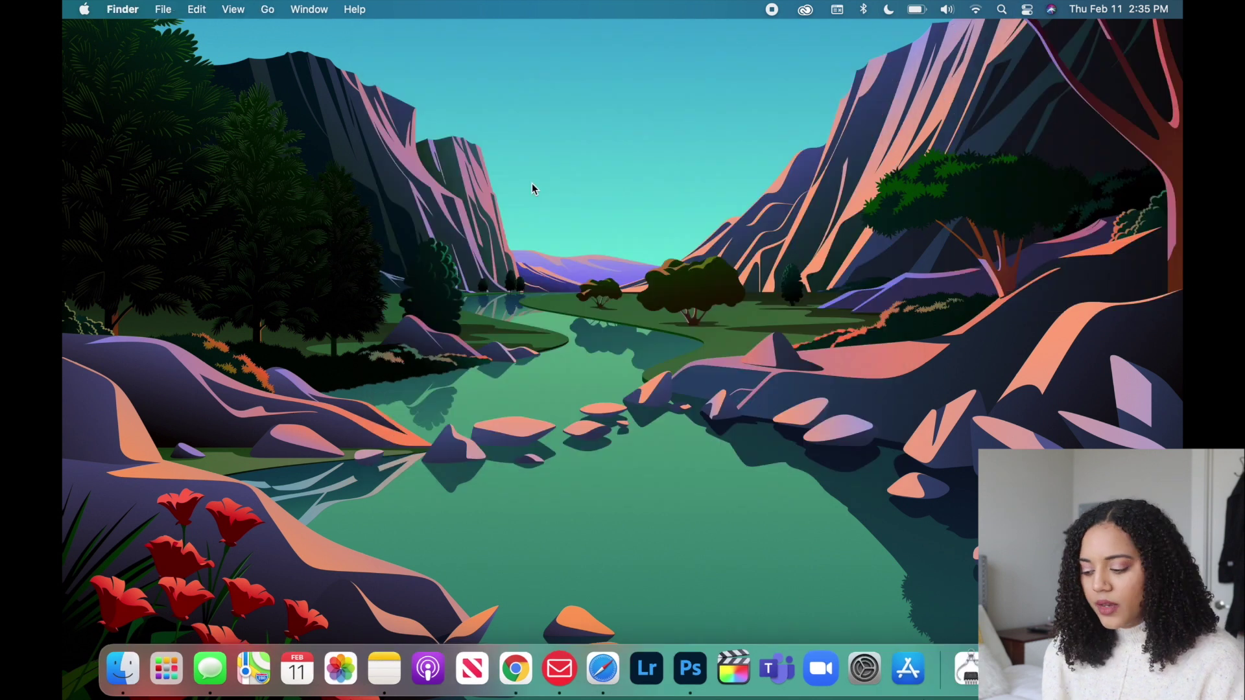
# Step: Quit Google Chrome from its Dock menu and drag its icon right of Mail
pyautogui.rightClick(521, 660)
pyautogui.click(525, 617)
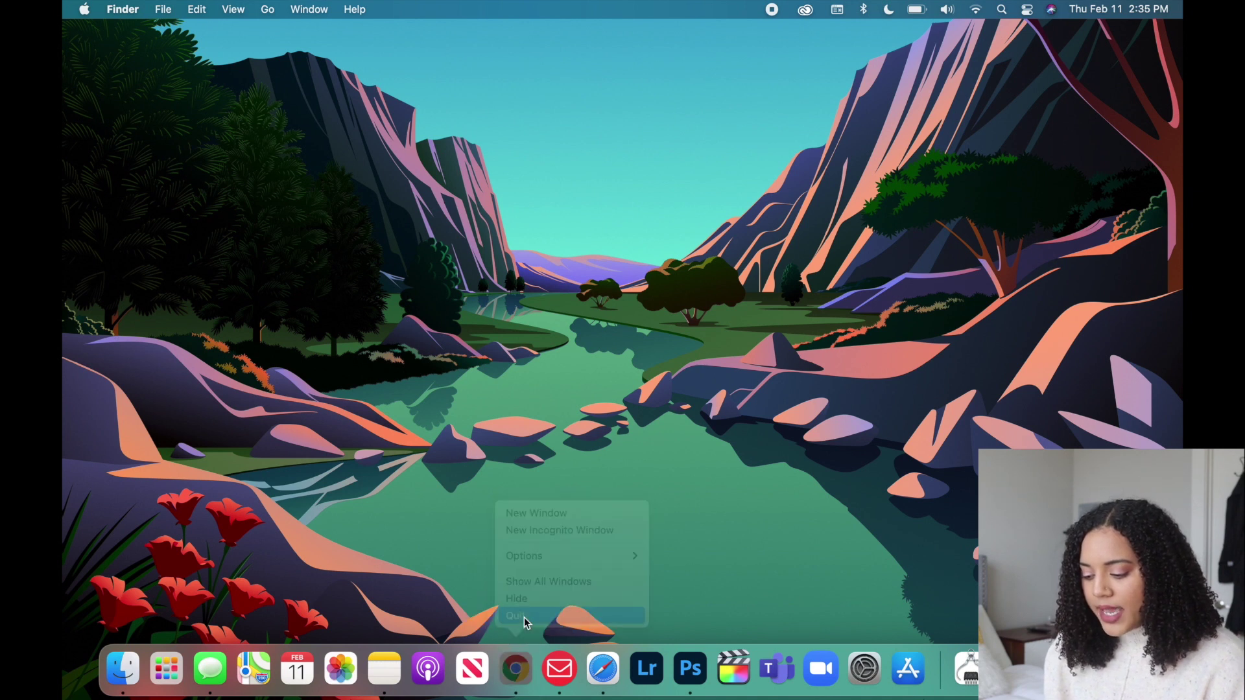
pyautogui.rightClick(525, 663)
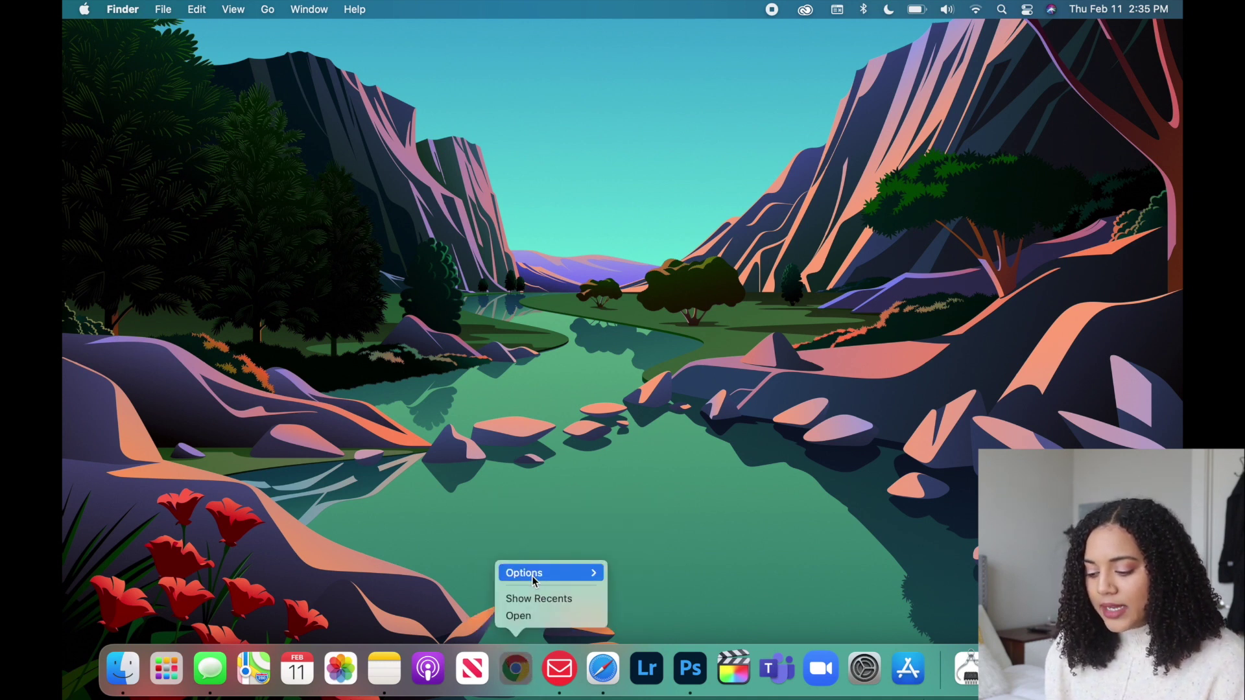
pyautogui.moveTo(535, 580)
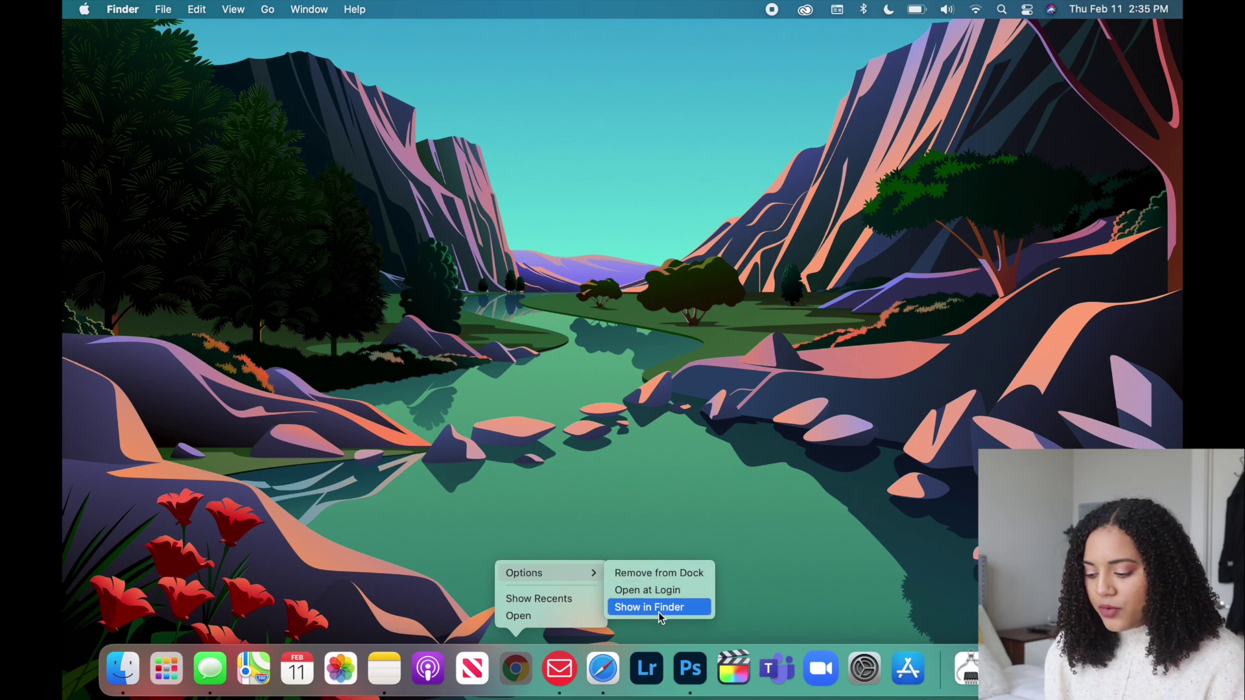
pyautogui.click(563, 506)
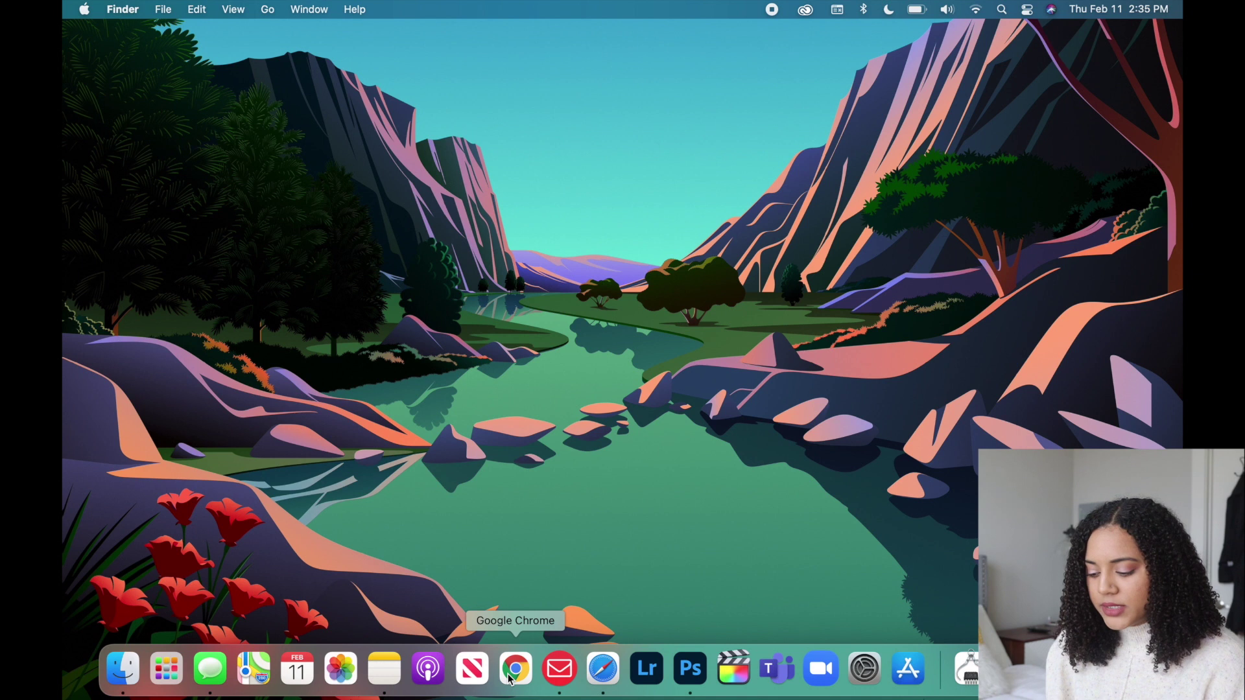
pyautogui.moveTo(515, 671); pyautogui.dragTo(570, 677)
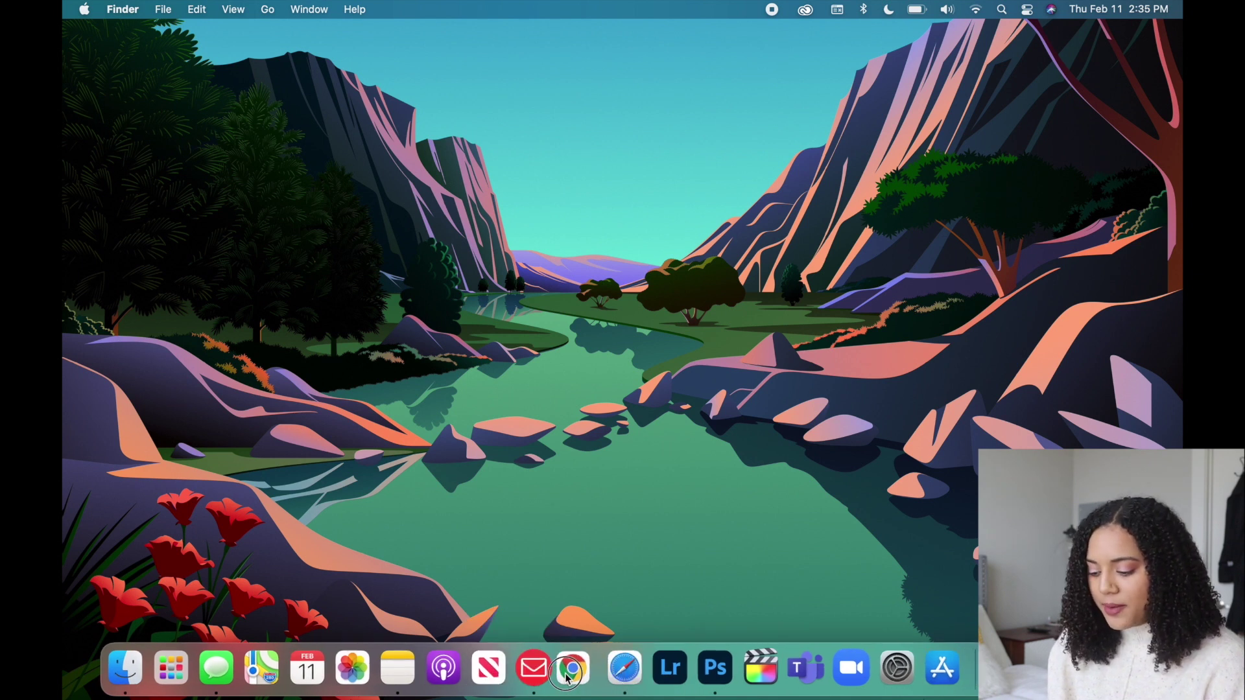
# Step: Open Launchpad from the Dock and swipe right, left and right through its app pages
pyautogui.click(180, 661)
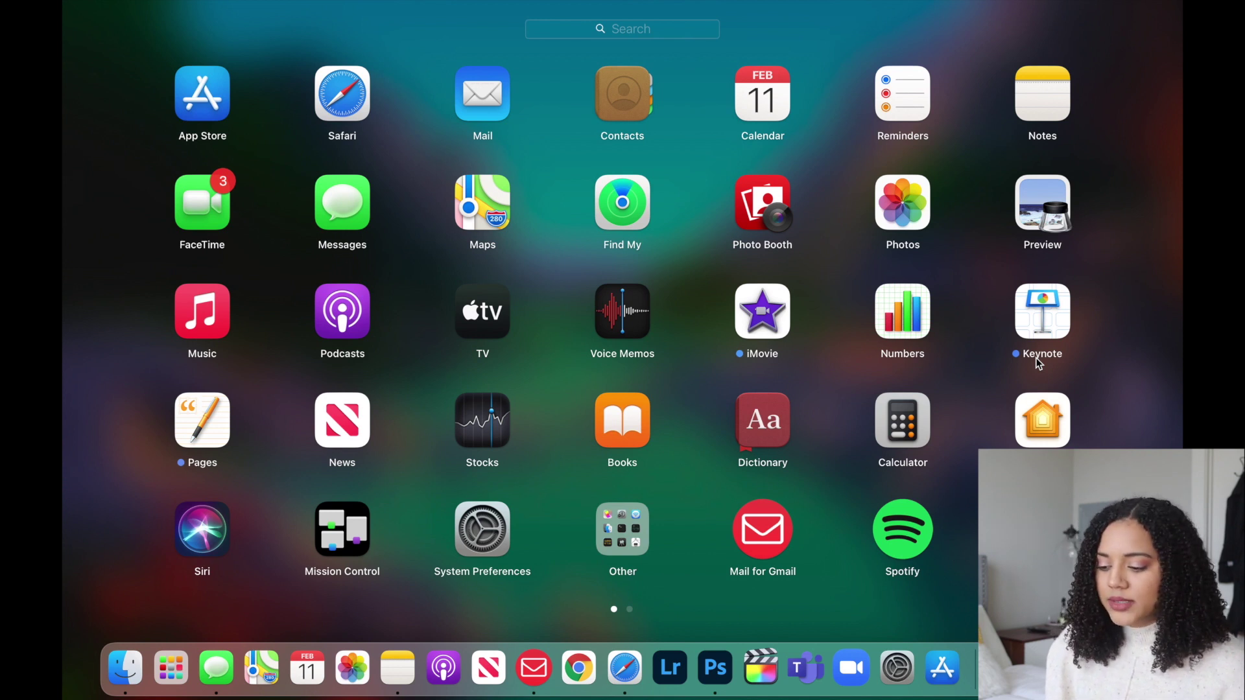
pyautogui.hscroll(3, 1036, 356)
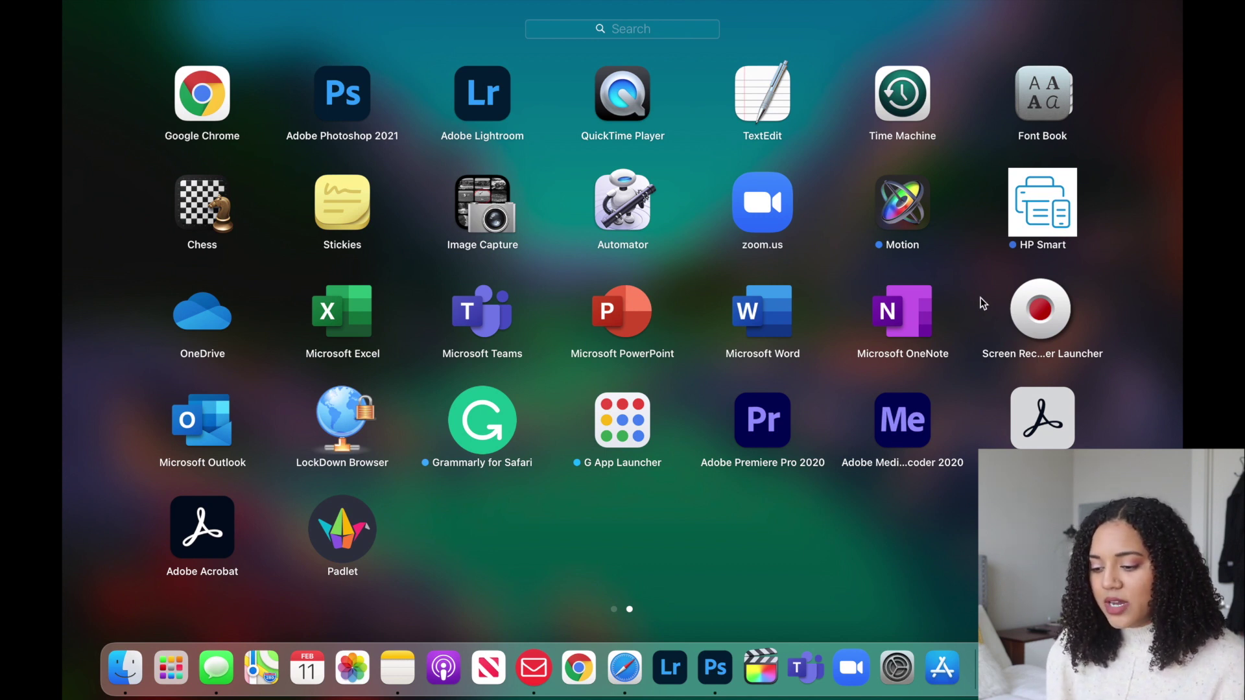
pyautogui.hscroll(-3, 541, 378)
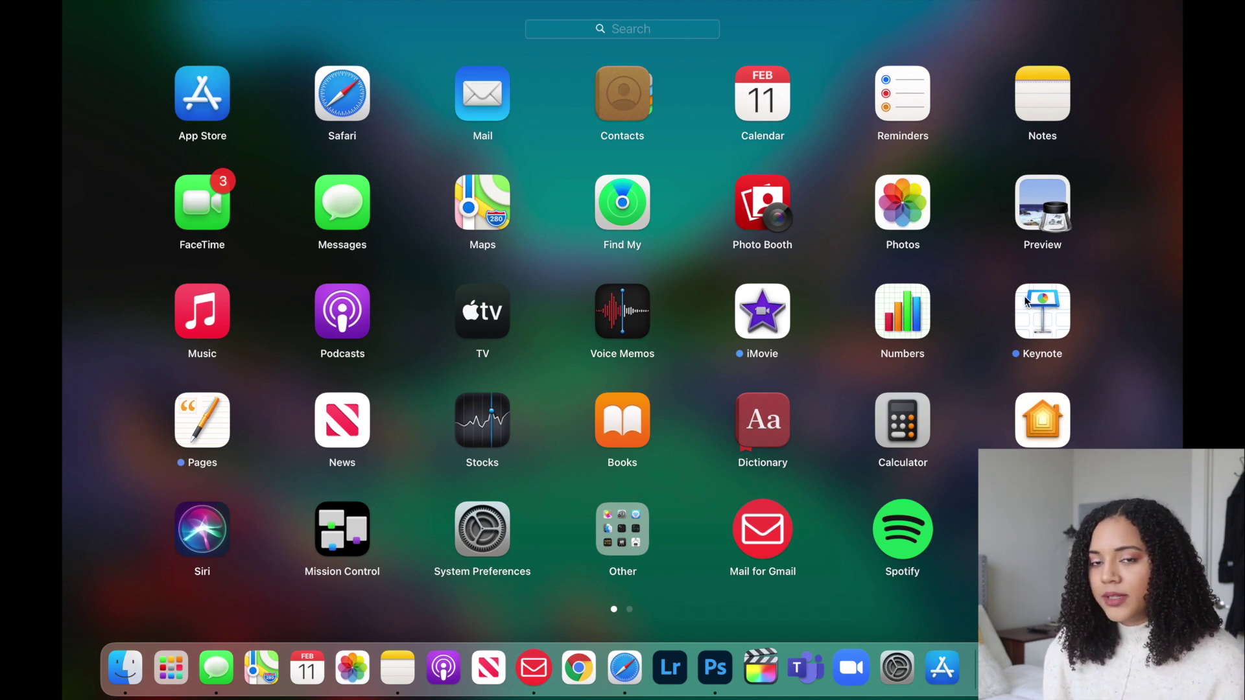
pyautogui.hscroll(3, 1026, 300)
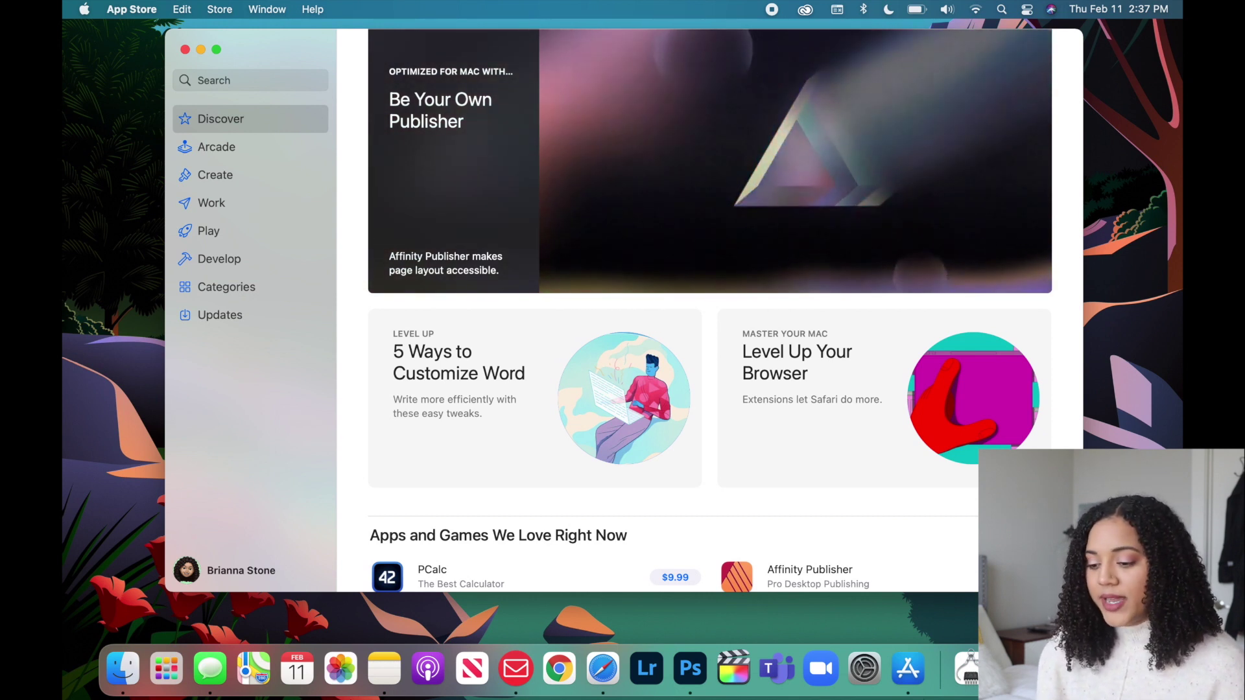
# Step: Browse the App Store's Arcade and Play pages, then quit it and launch Safari
pyautogui.moveTo(280, 49); pyautogui.dragTo(259, 40)
pyautogui.click(197, 139)
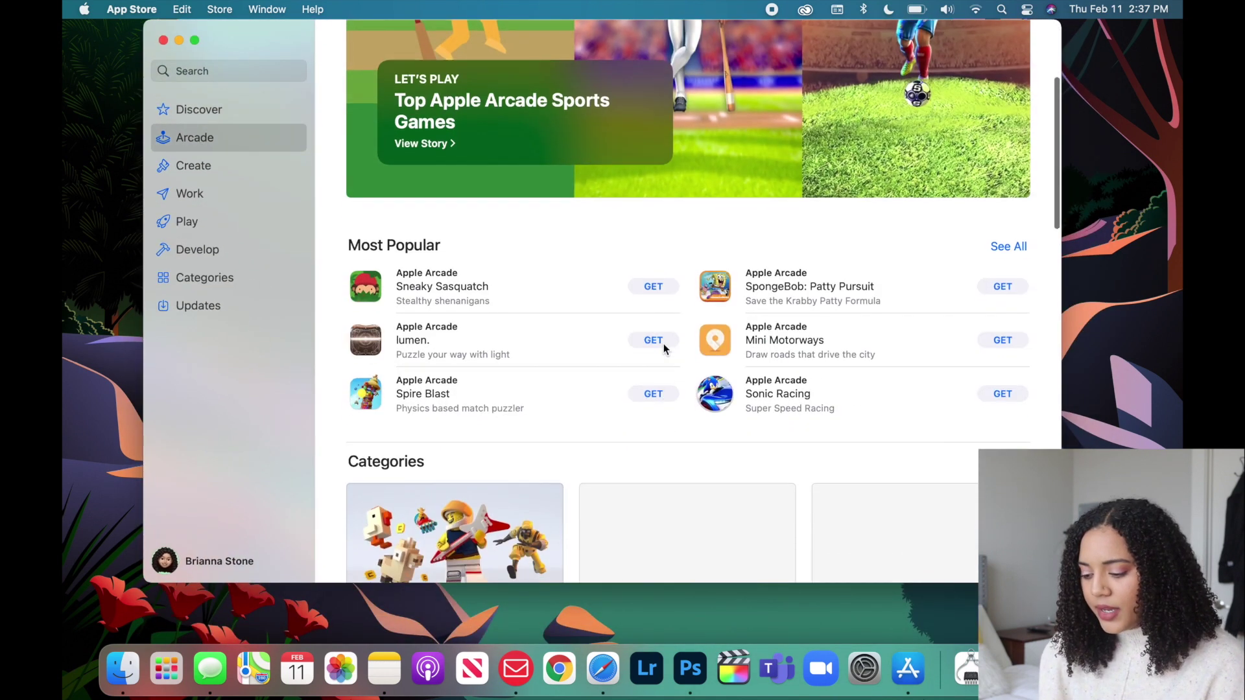
pyautogui.click(191, 222)
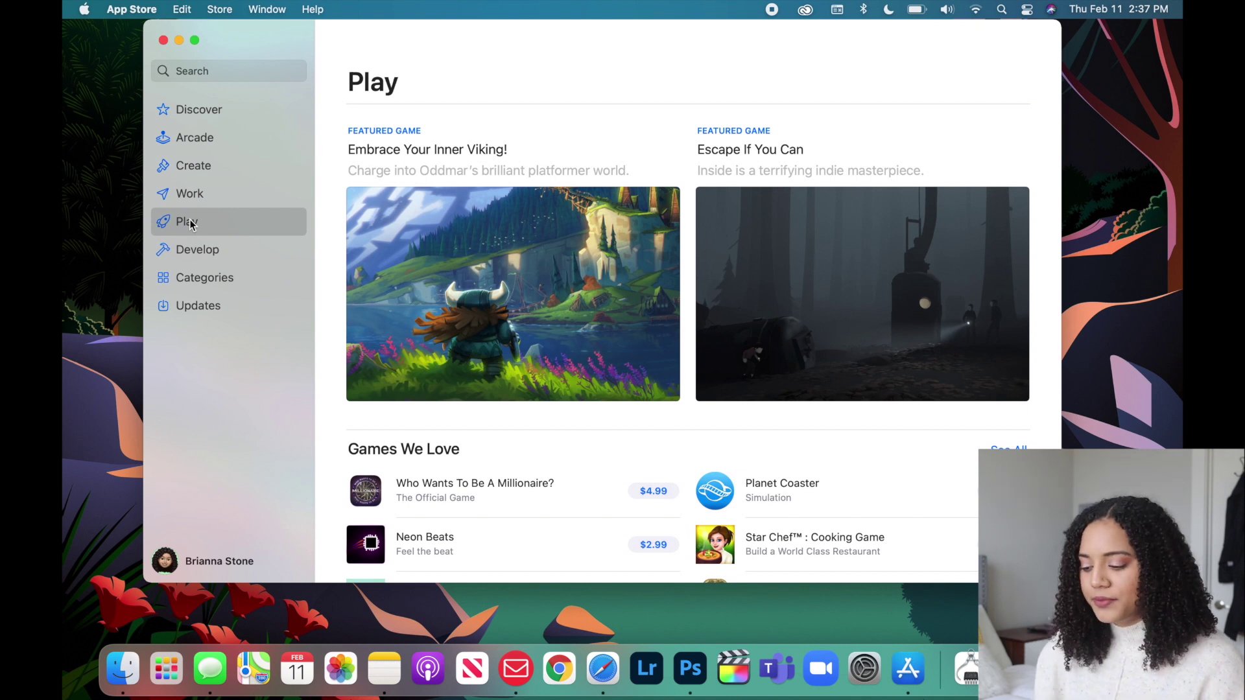
pyautogui.press('super+q')
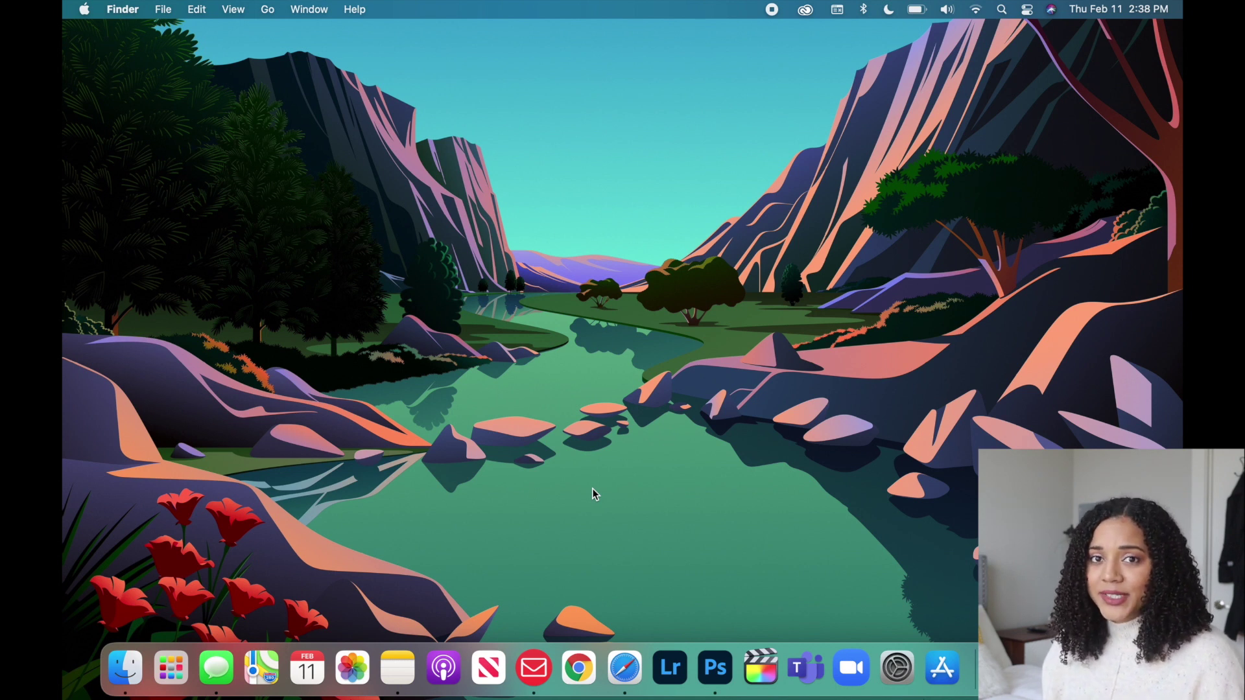
pyautogui.click(629, 669)
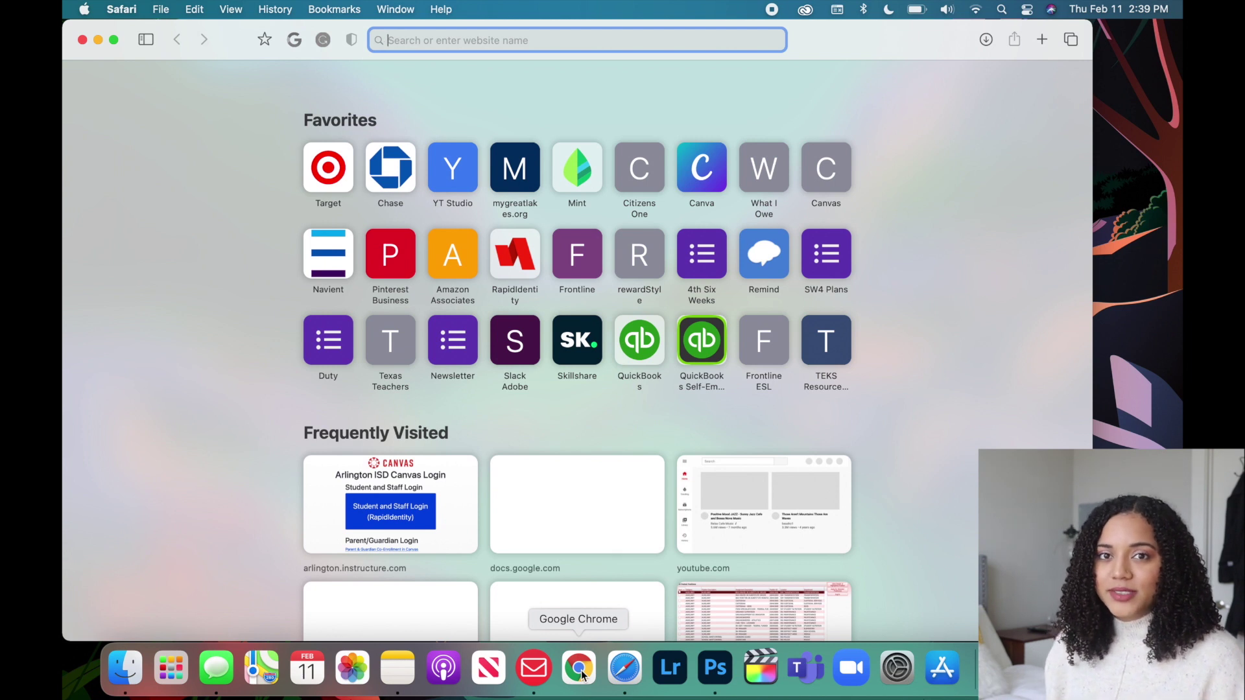
# Step: Leave Safari's address field, then open and close System Preferences from the Dock
pyautogui.click(180, 132)
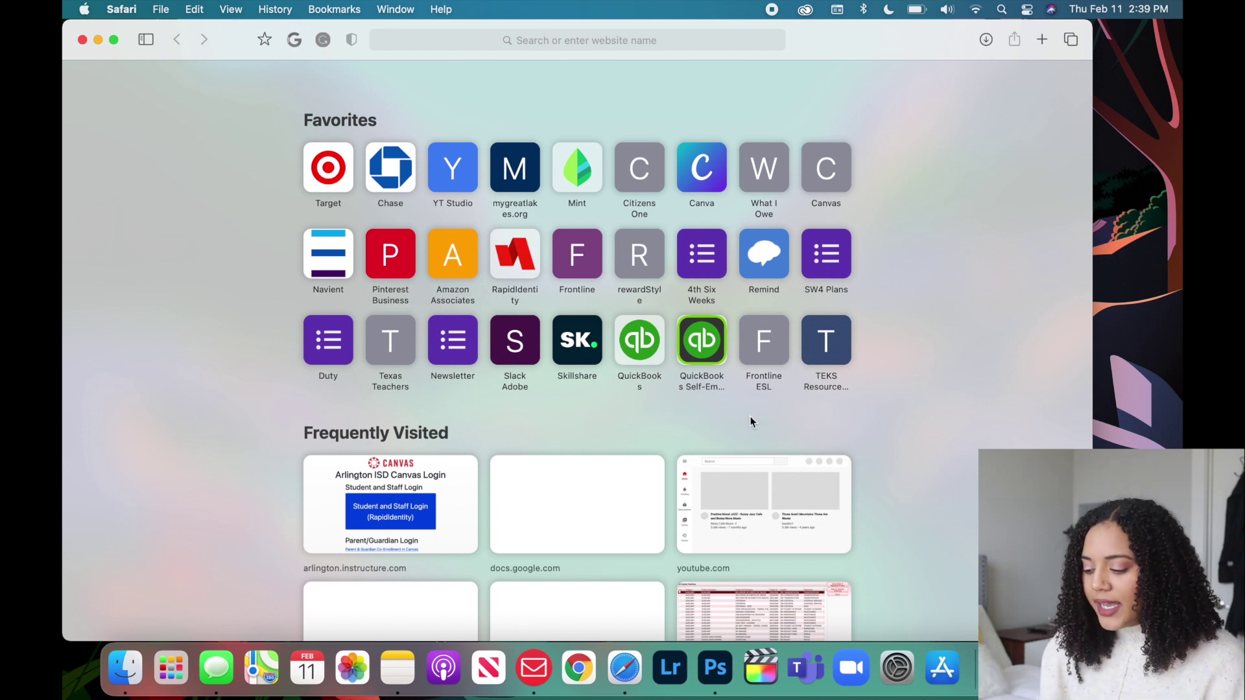
pyautogui.click(901, 675)
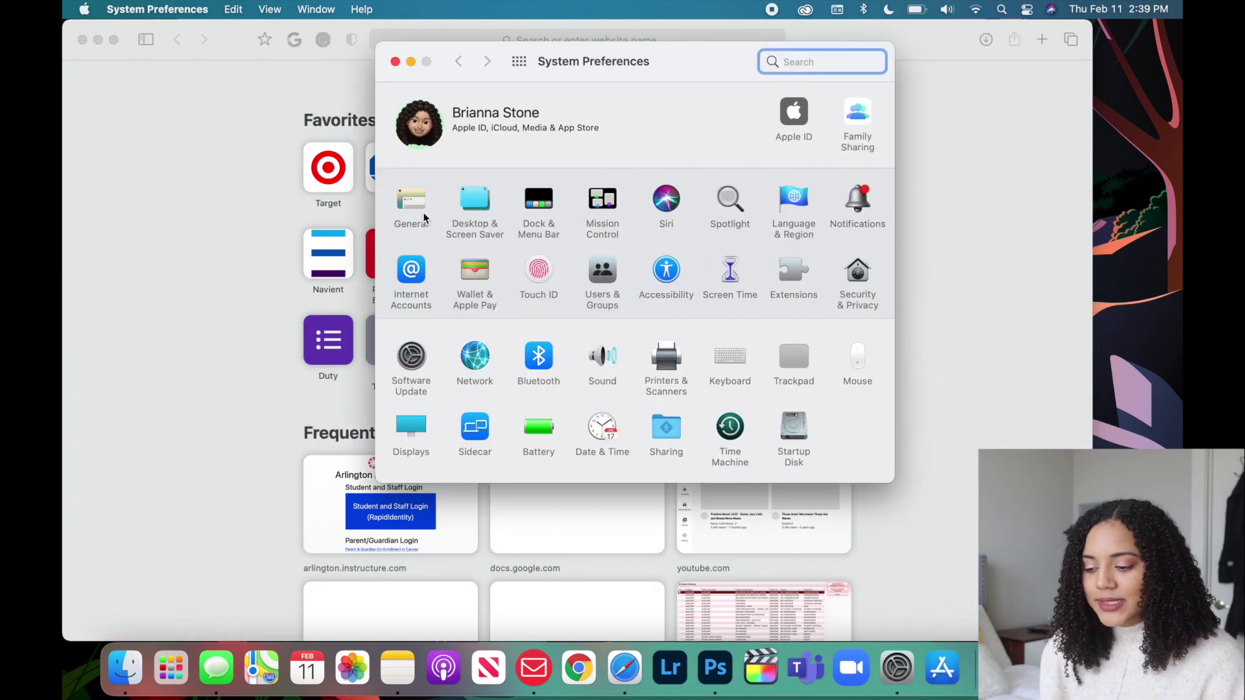
pyautogui.click(395, 62)
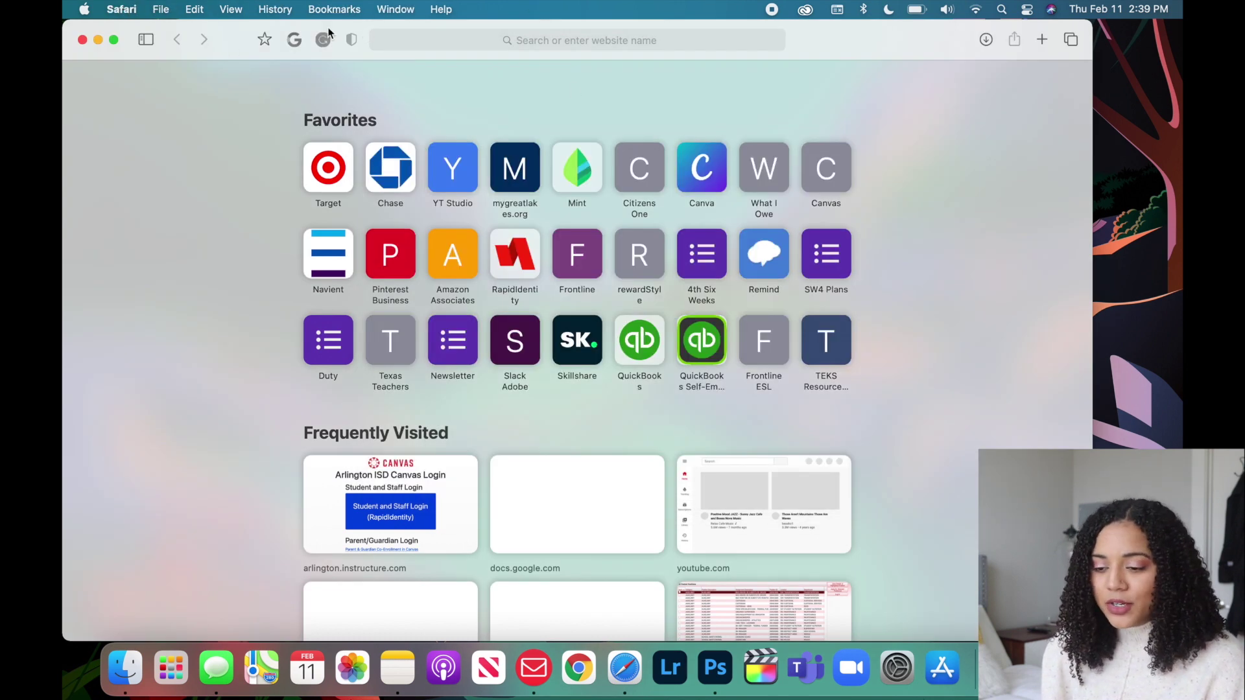
# Step: Open Safari Preferences and look through the AutoFill, Passwords, Security and Privacy tabs
pyautogui.click(120, 10)
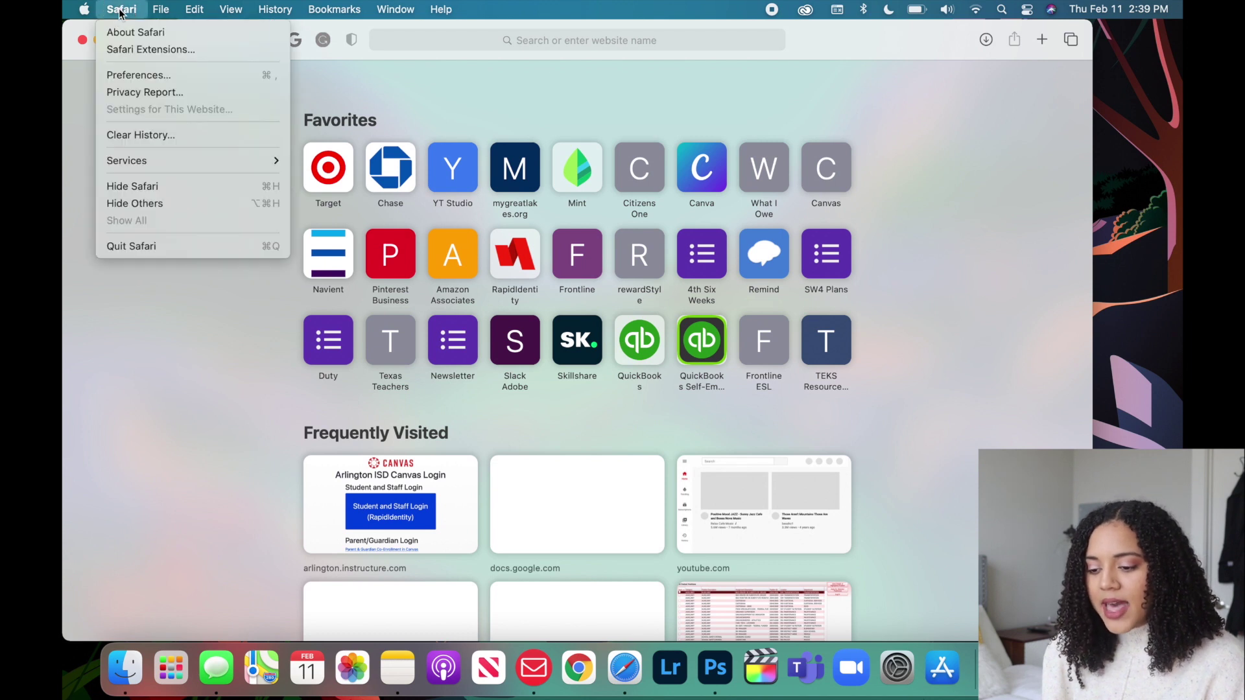
pyautogui.click(173, 75)
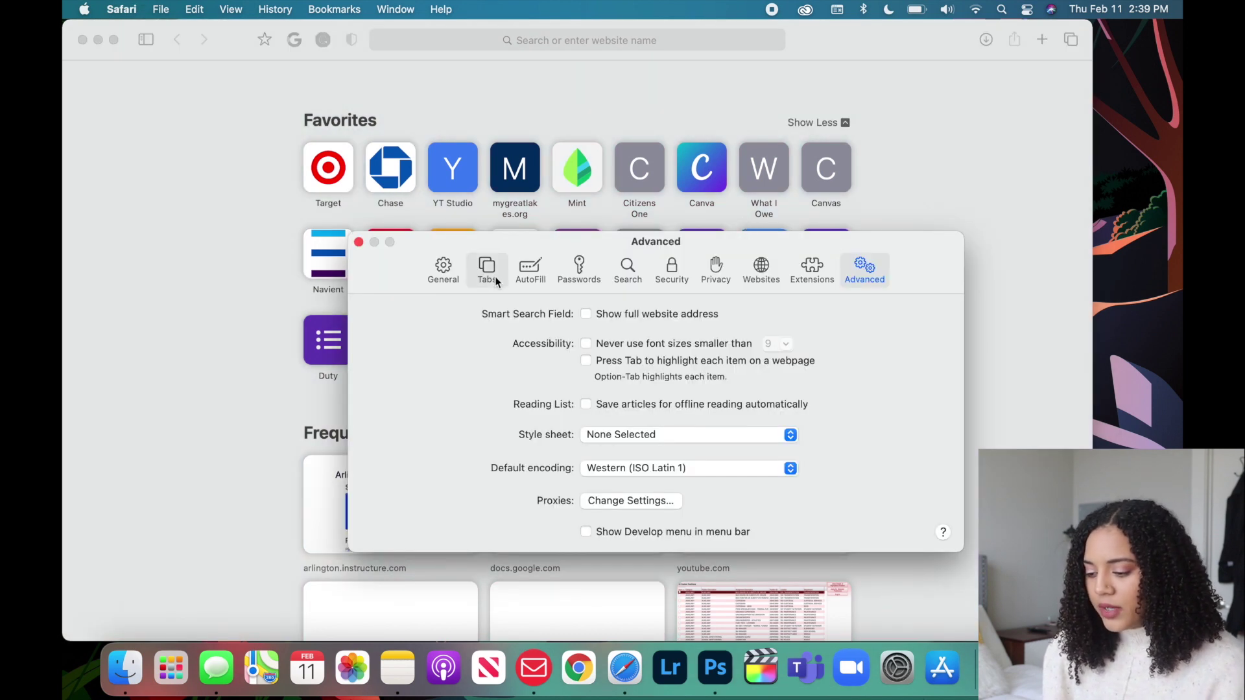
pyautogui.click(538, 268)
pyautogui.click(577, 272)
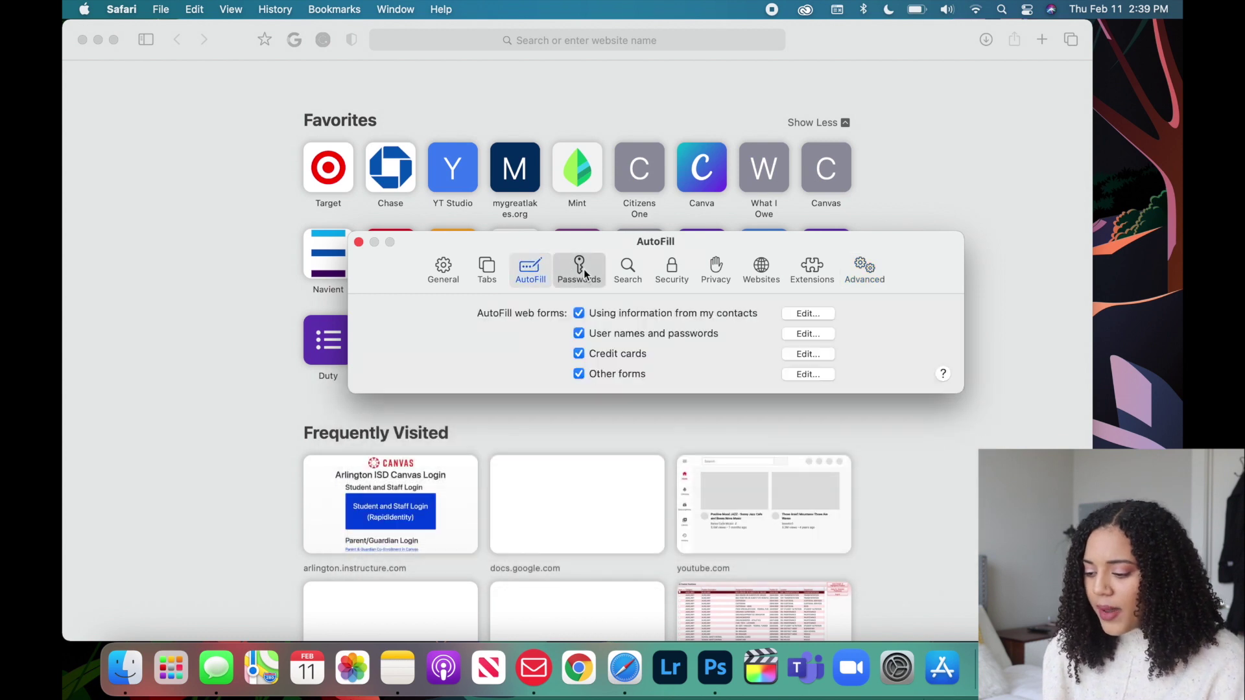
pyautogui.click(672, 273)
pyautogui.click(717, 272)
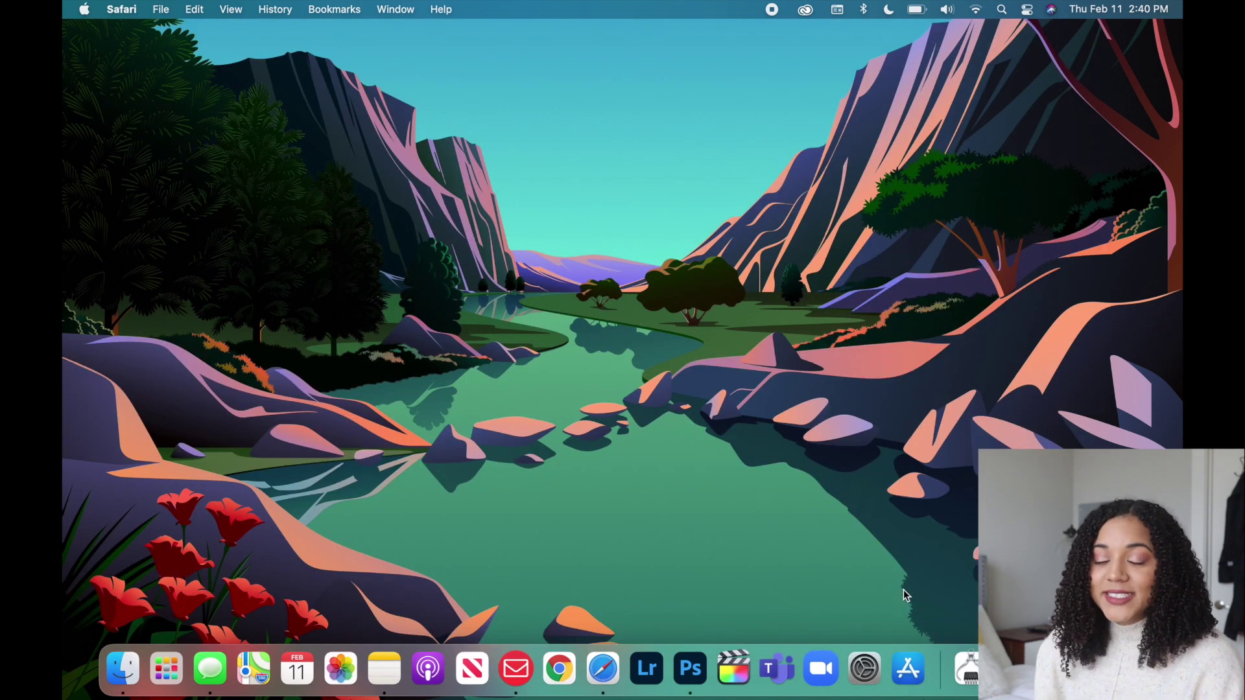
# Step: Open General in System Preferences and check the Default web browser menu, keeping Safari
pyautogui.click(866, 675)
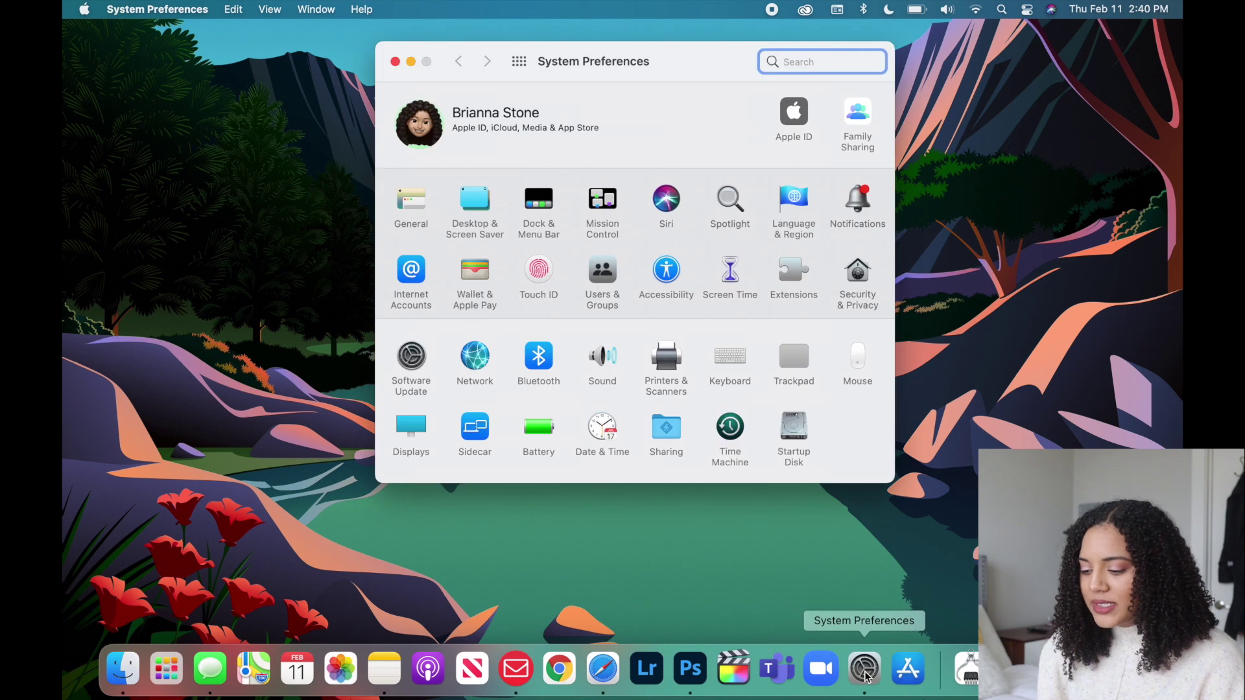
pyautogui.click(410, 201)
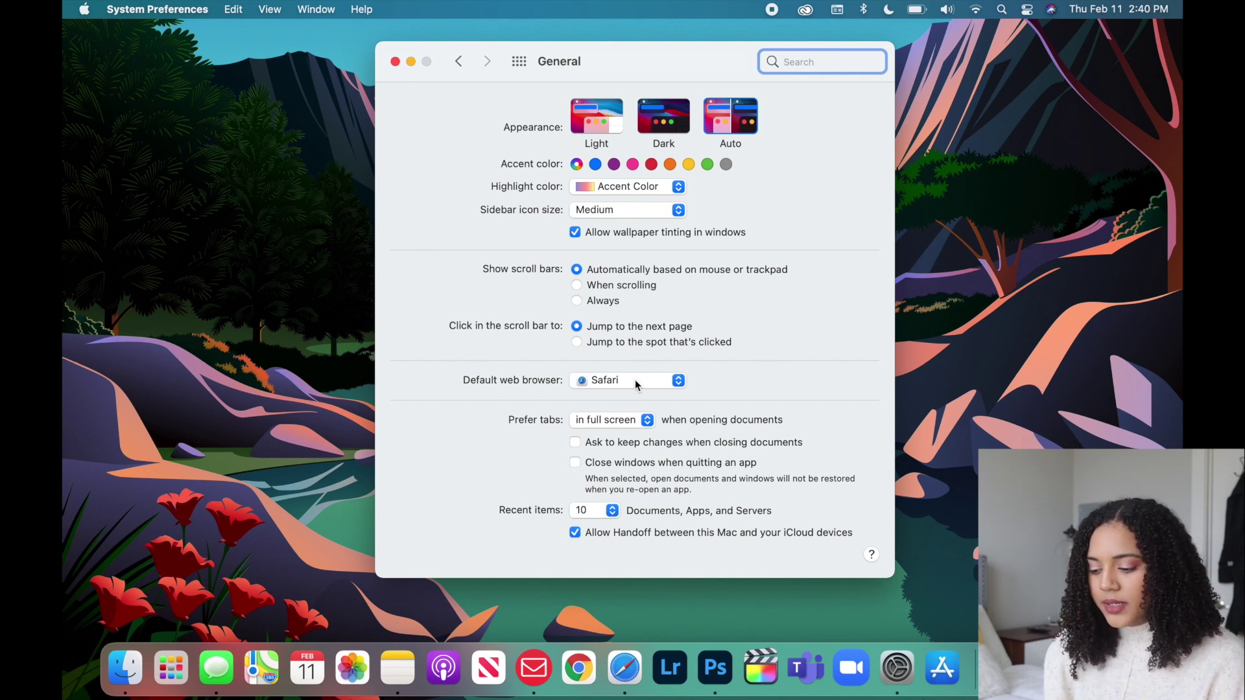
pyautogui.click(636, 382)
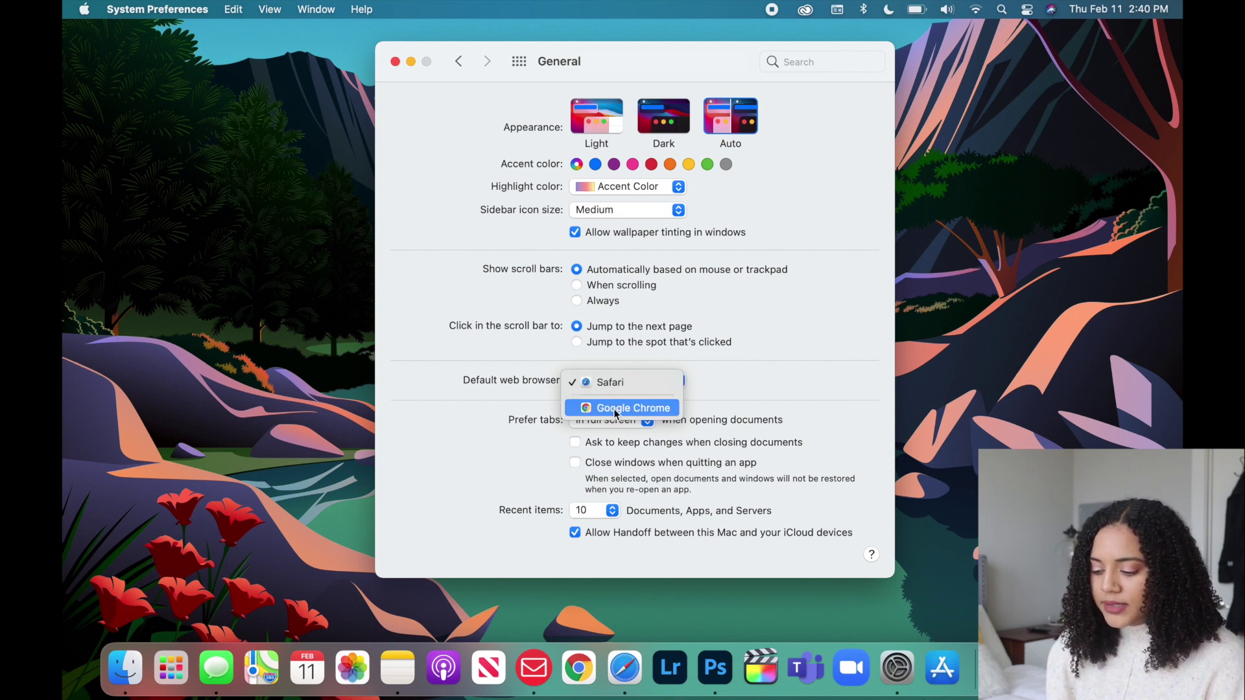
pyautogui.click(745, 350)
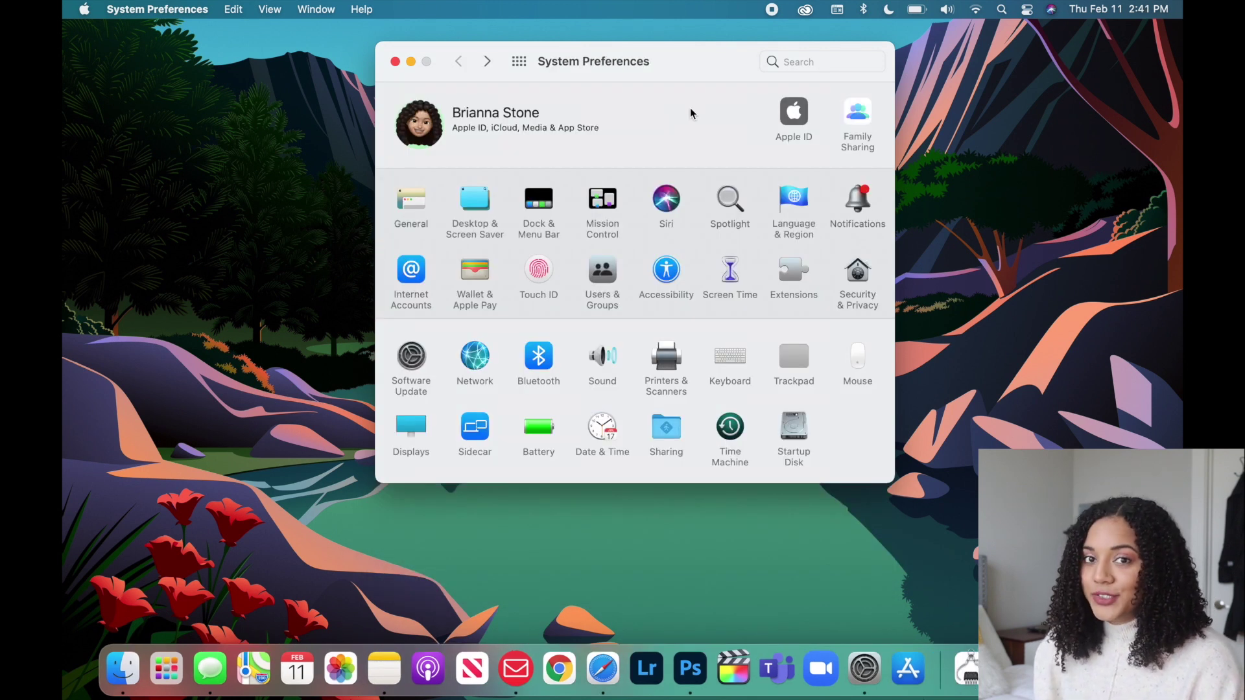
pyautogui.click(731, 272)
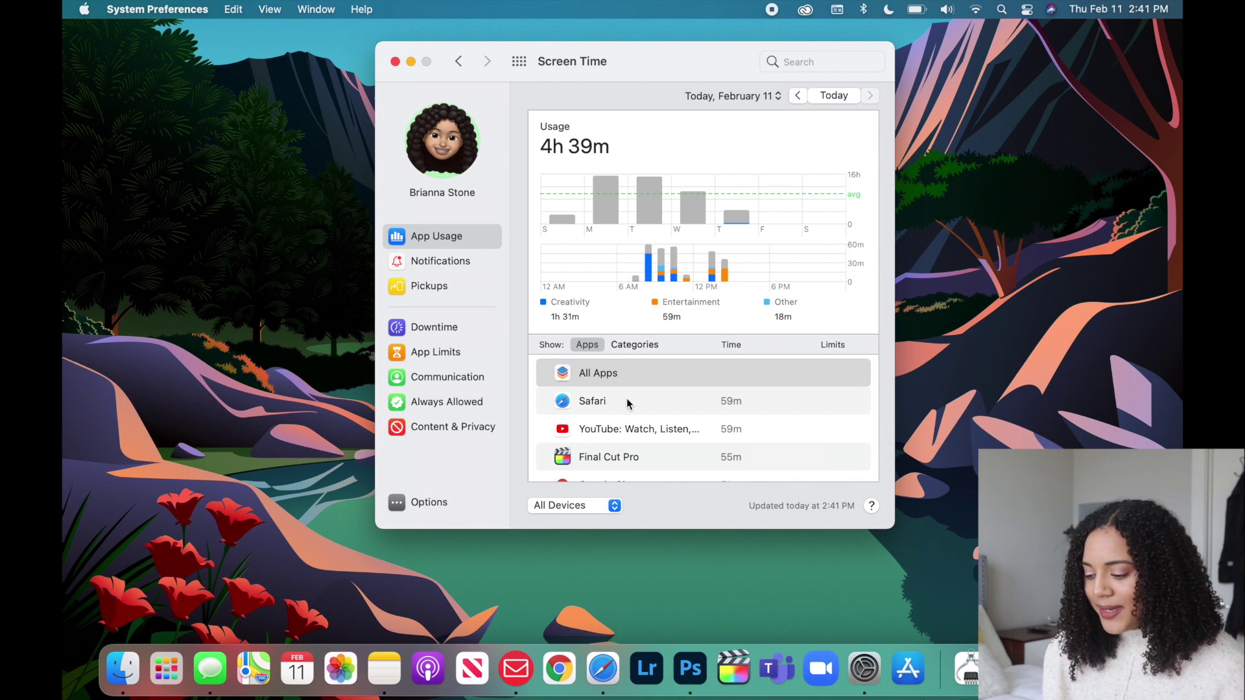
pyautogui.scroll(-2, 626, 401)
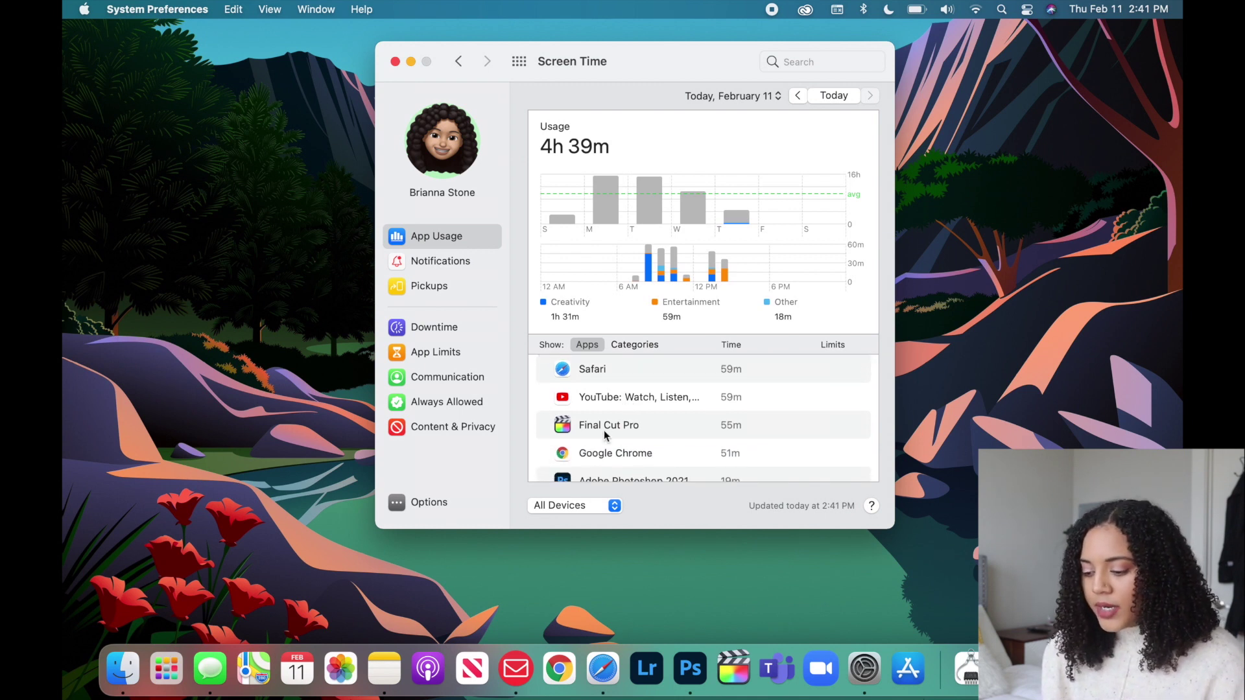
pyautogui.click(600, 506)
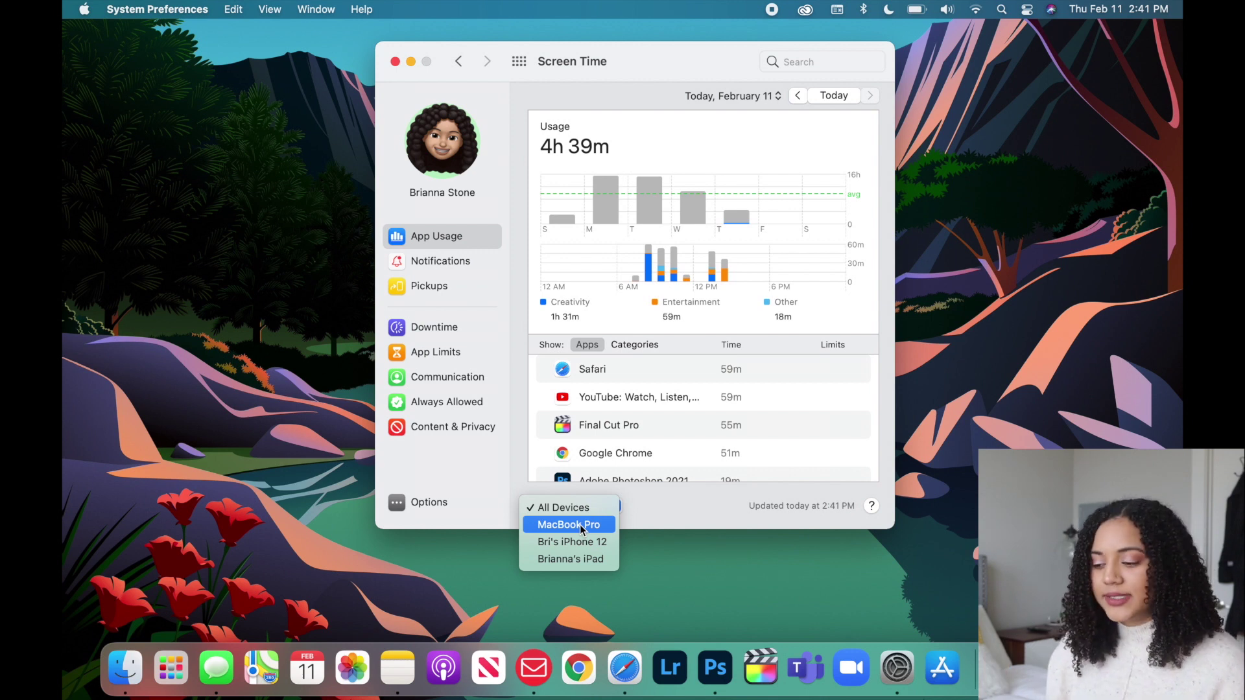
pyautogui.click(460, 63)
pyautogui.click(460, 63)
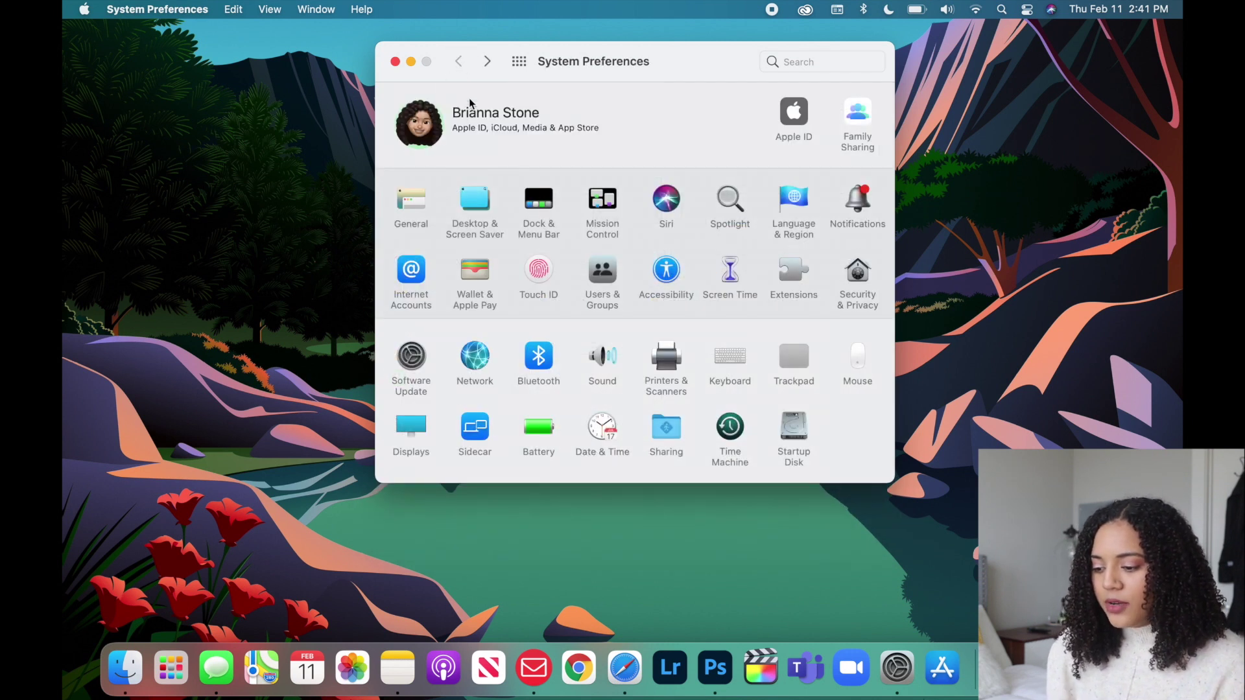
# Step: Open the Apple ID pane, then bring up a Messages conversation's context menu
pyautogui.click(792, 111)
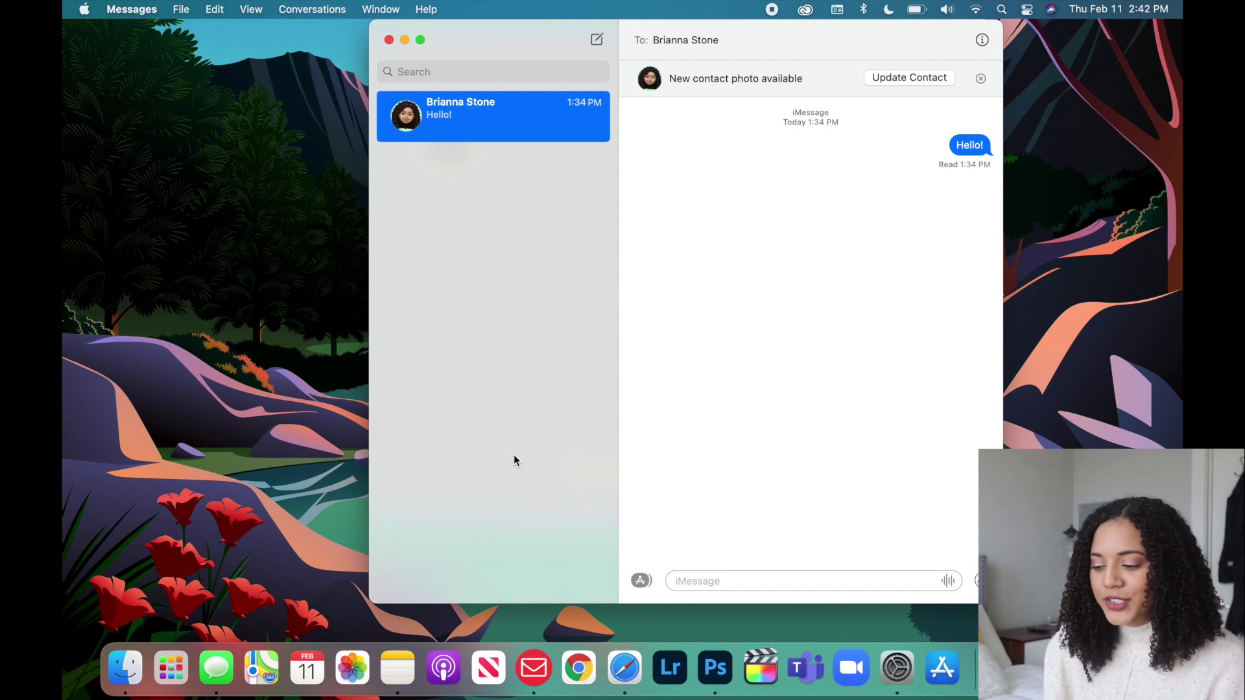
pyautogui.rightClick(507, 114)
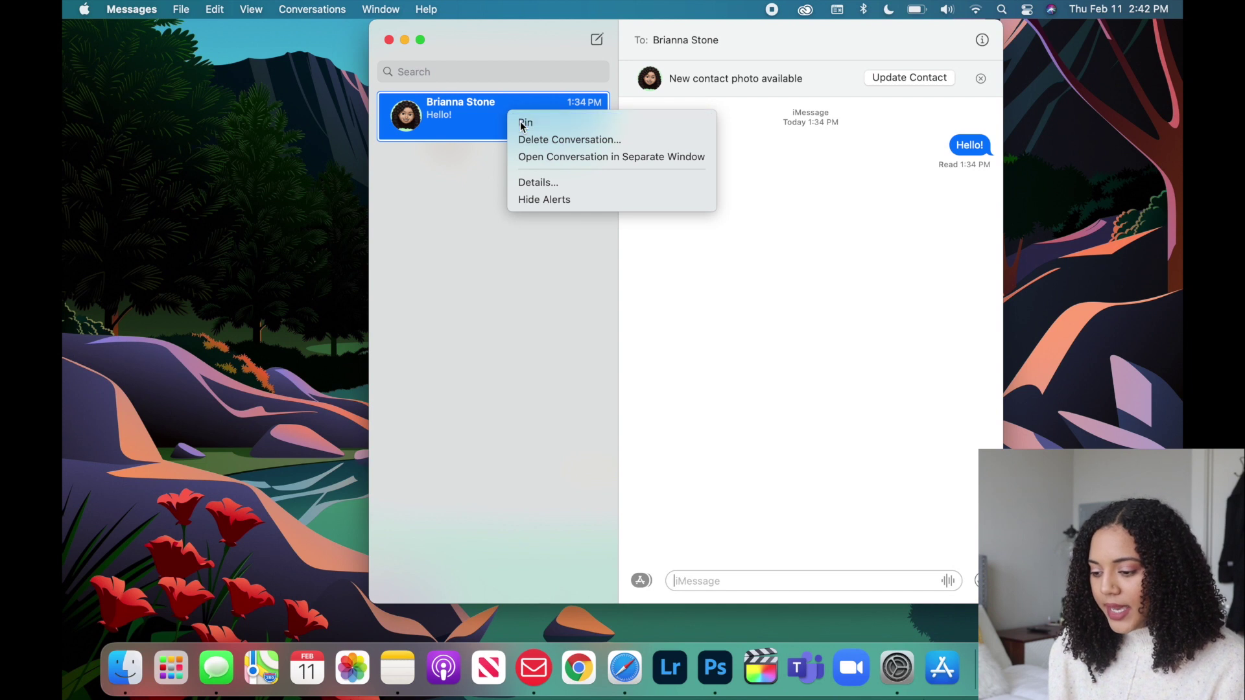
# Step: Pin the conversation to the top of the list and browse the emoji picker
pyautogui.click(524, 123)
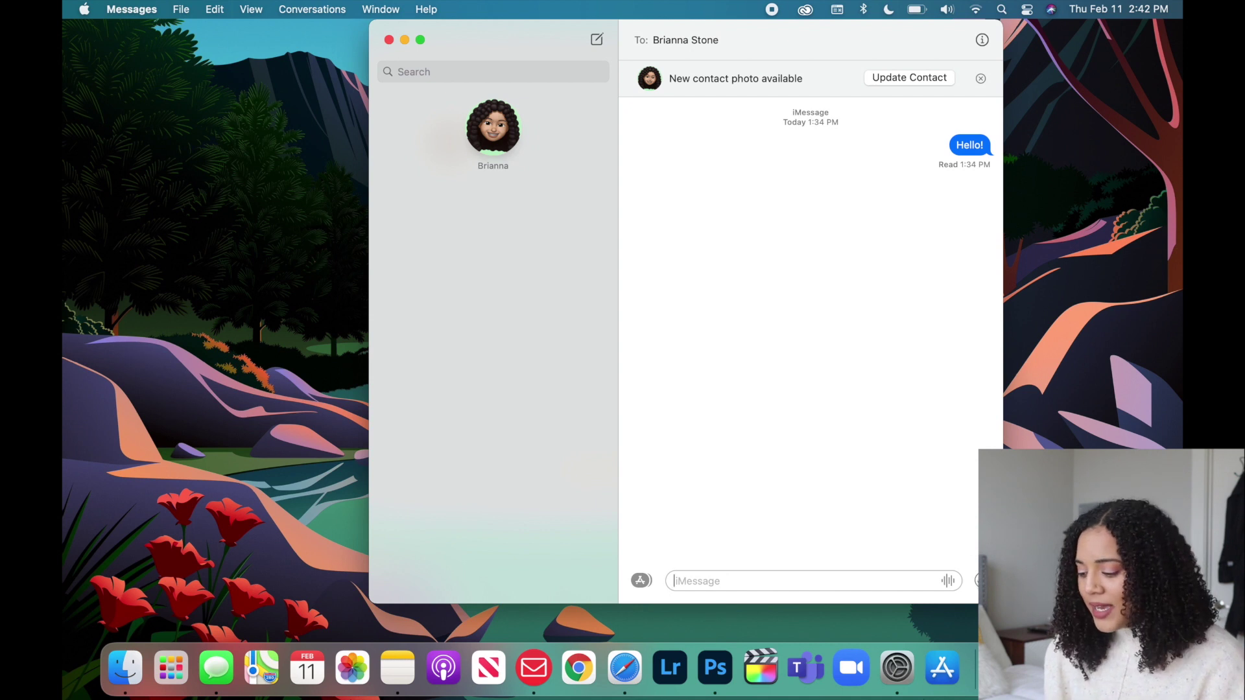
pyautogui.press('ctrl+super+space')
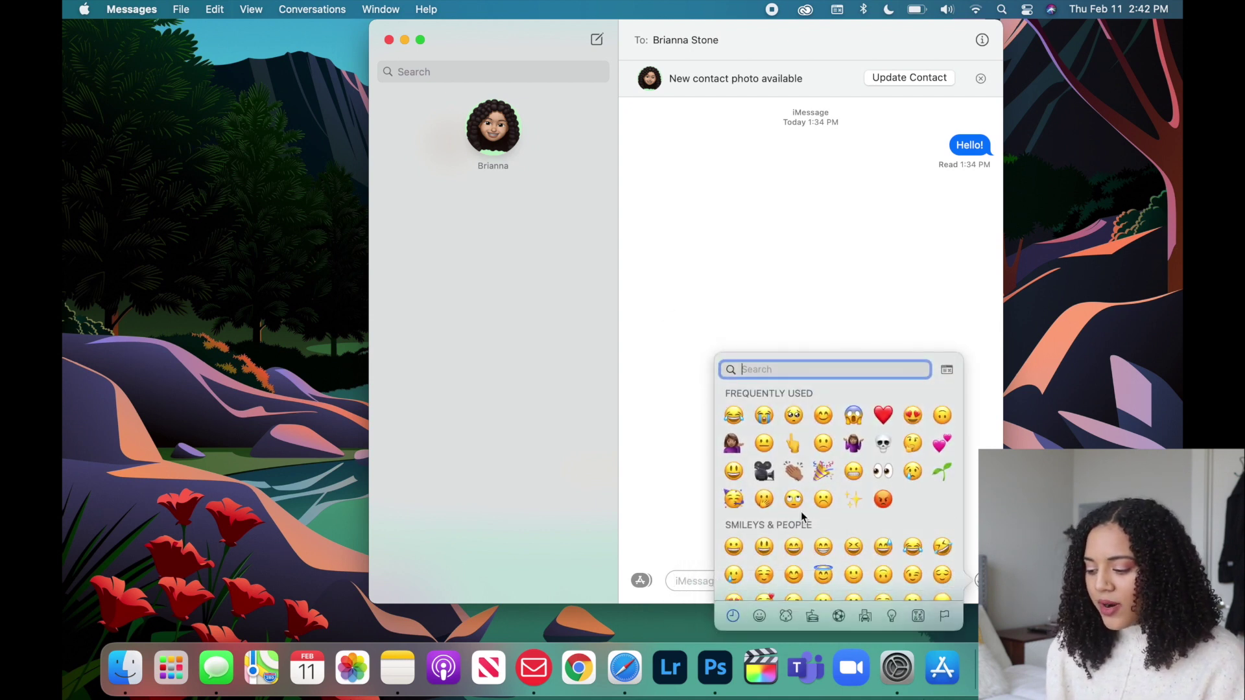
pyautogui.scroll(-4, 845, 496)
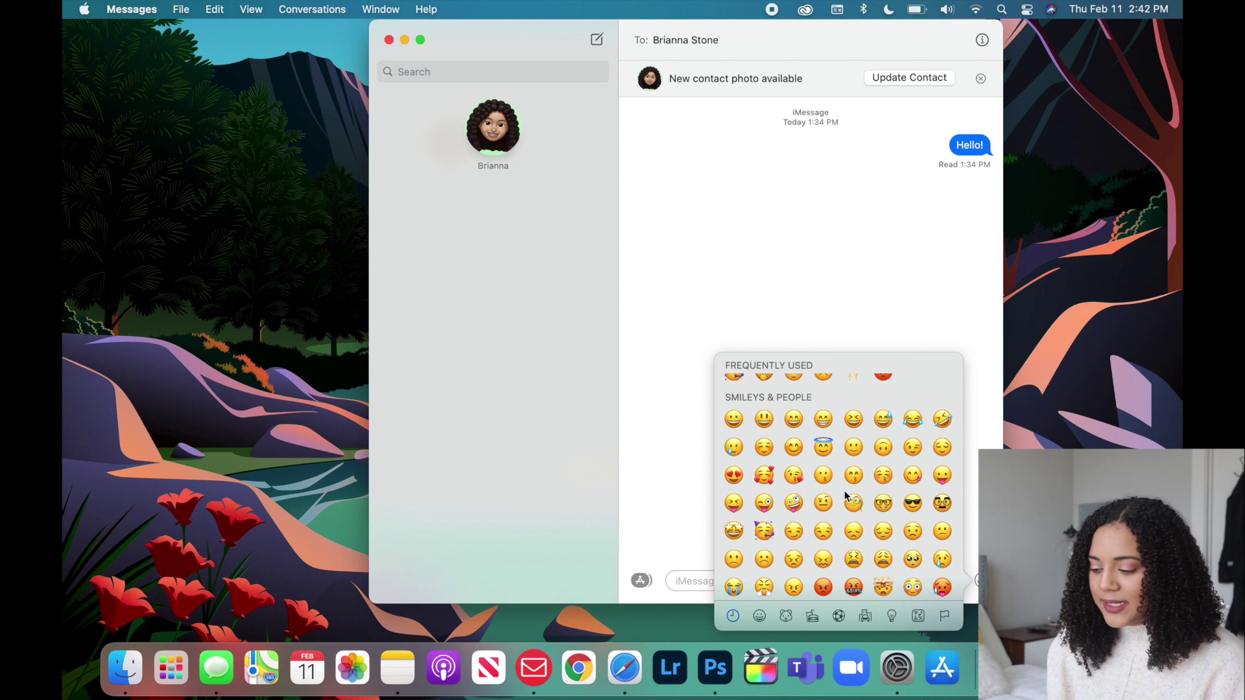
pyautogui.scroll(5, 846, 497)
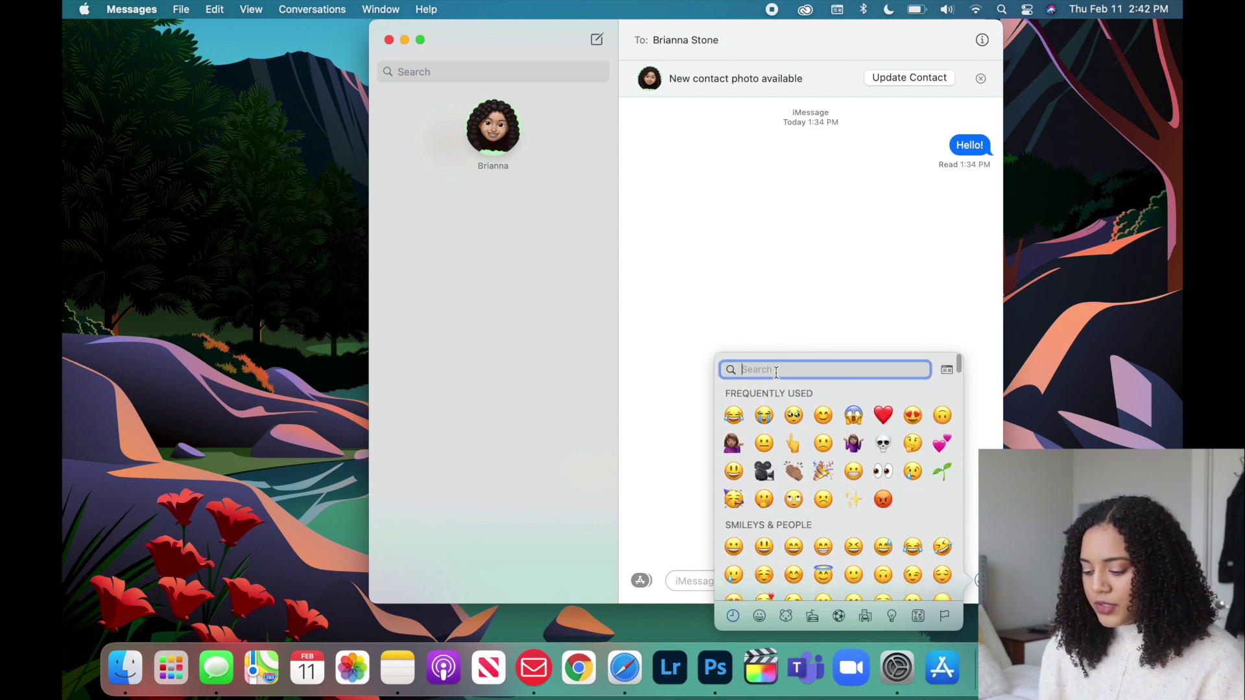
# Step: Search emoji for 'smile', clear it, close the picker, and show the message extras
pyautogui.write('smile')
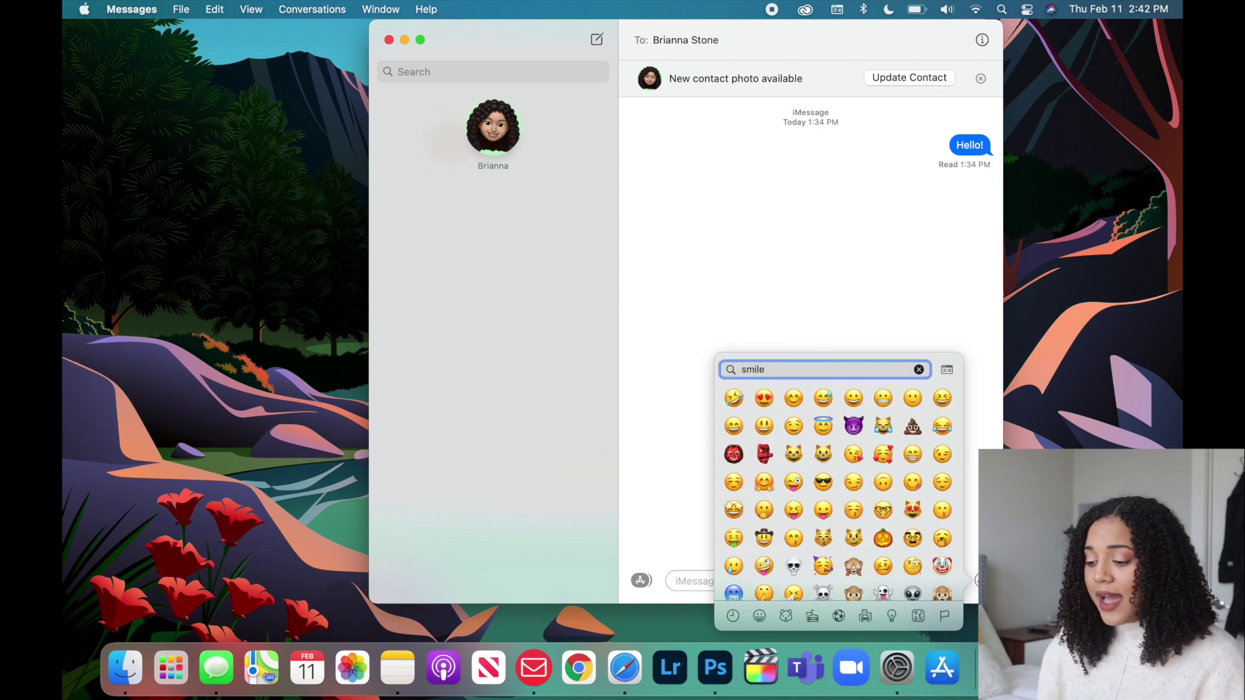
pyautogui.press('BackSpace')
pyautogui.press('BackSpace')
pyautogui.press('BackSpace')
pyautogui.press('BackSpace')
pyautogui.press('BackSpace')
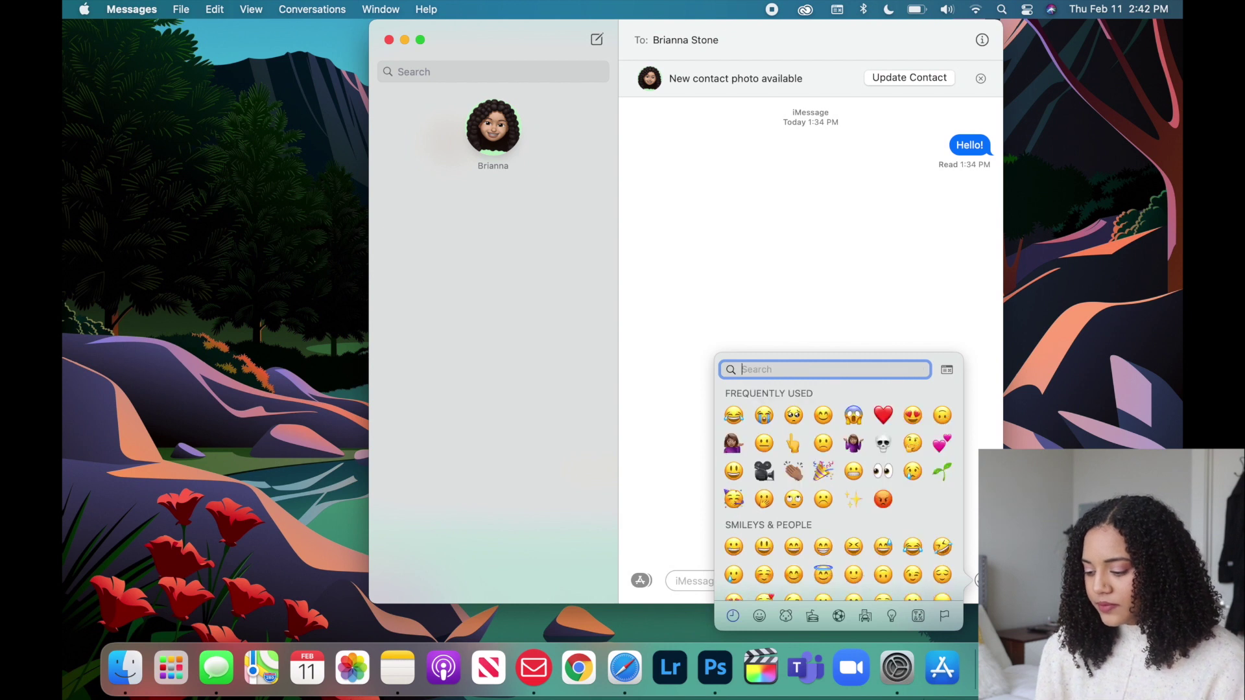
pyautogui.press('Escape')
pyautogui.click(641, 581)
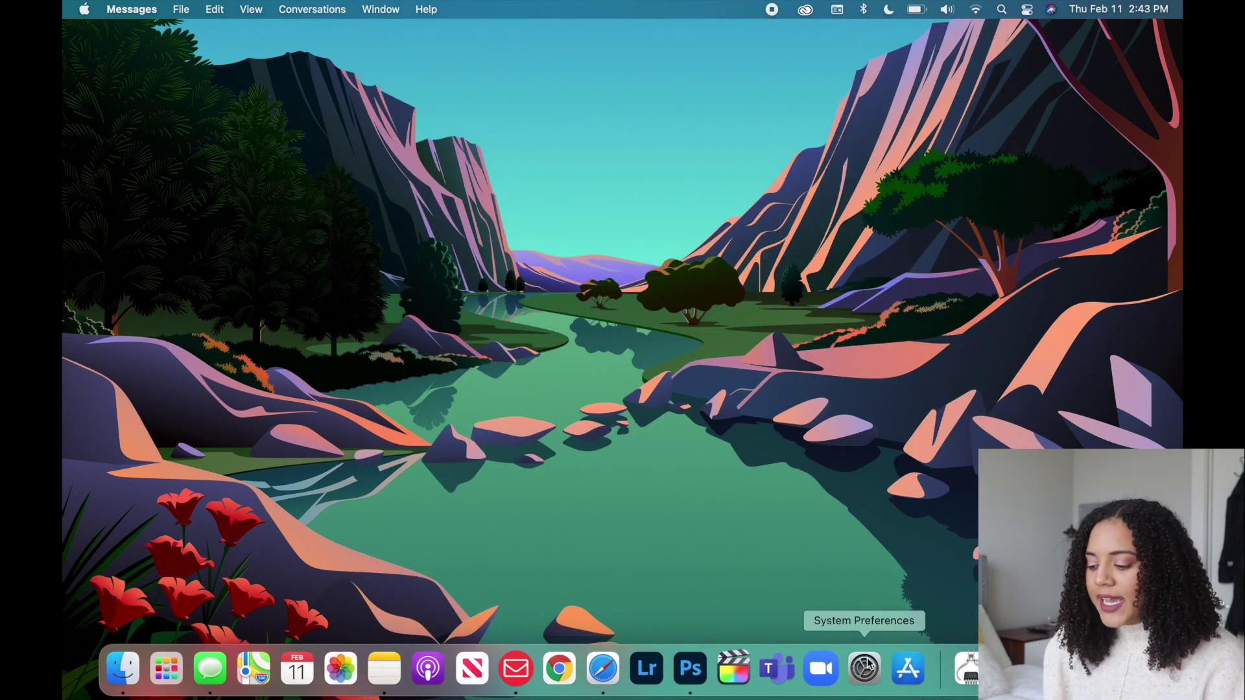
# Step: Launch System Preferences, look through the Accessibility feature list, then return to the main grid
pyautogui.click(864, 664)
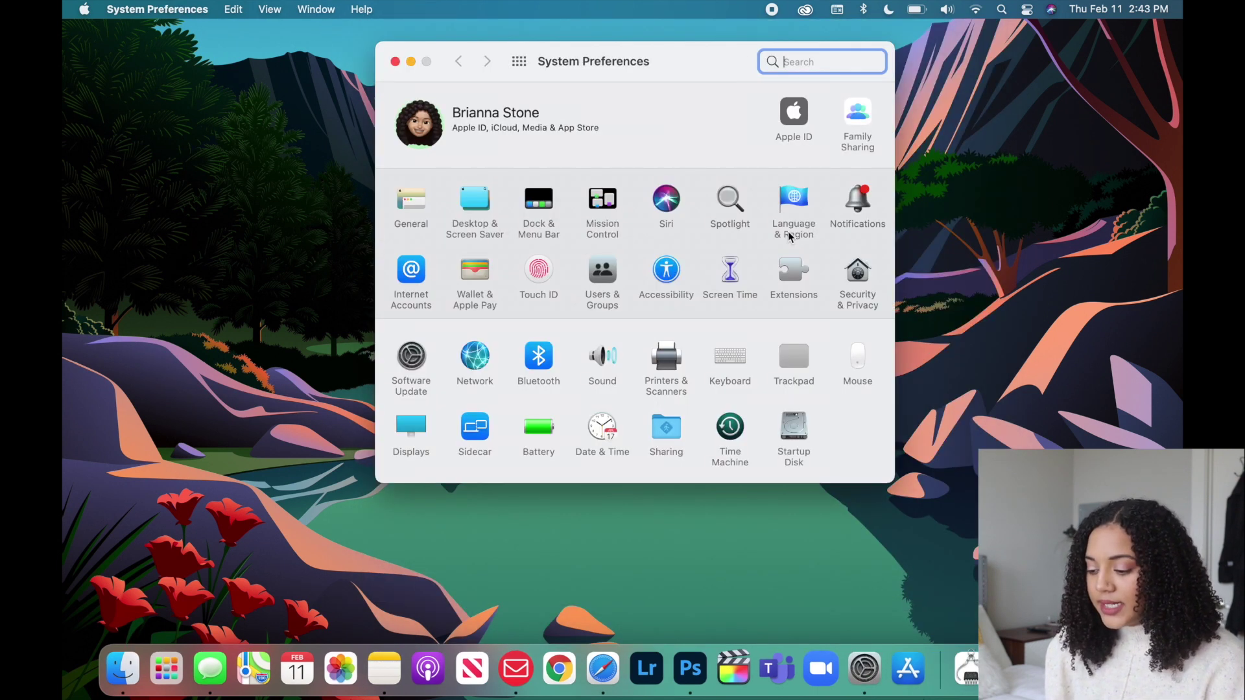
pyautogui.click(668, 286)
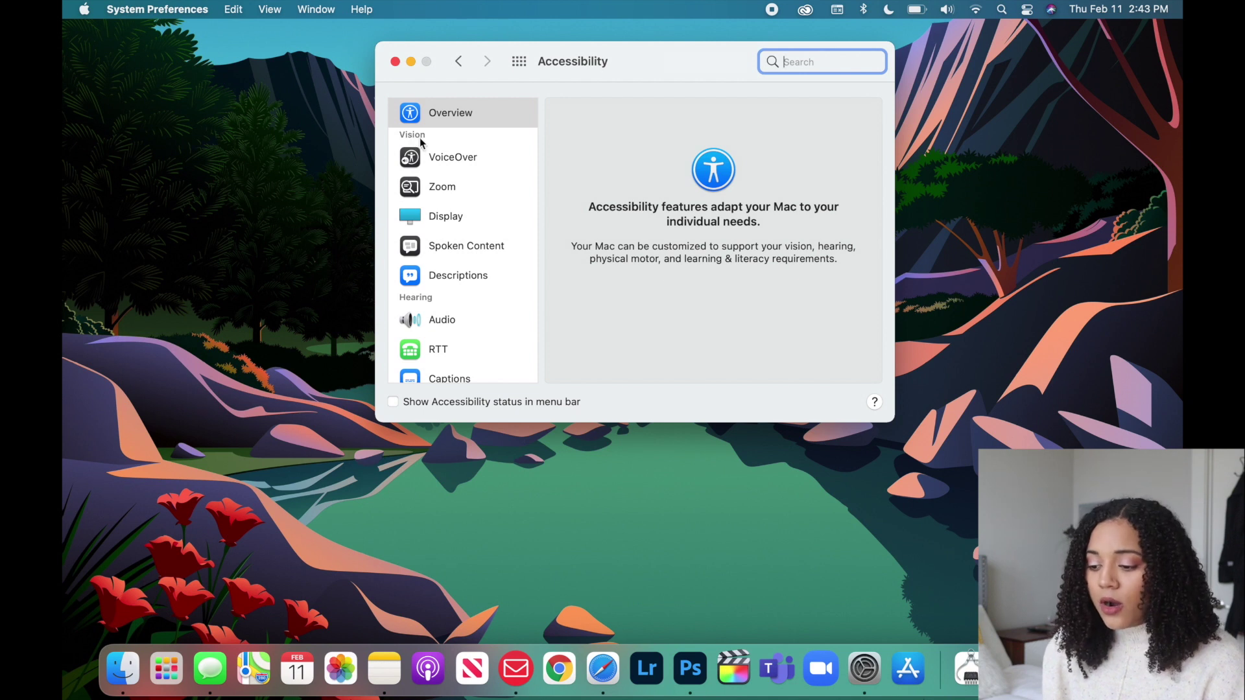
pyautogui.scroll(-5, 467, 194)
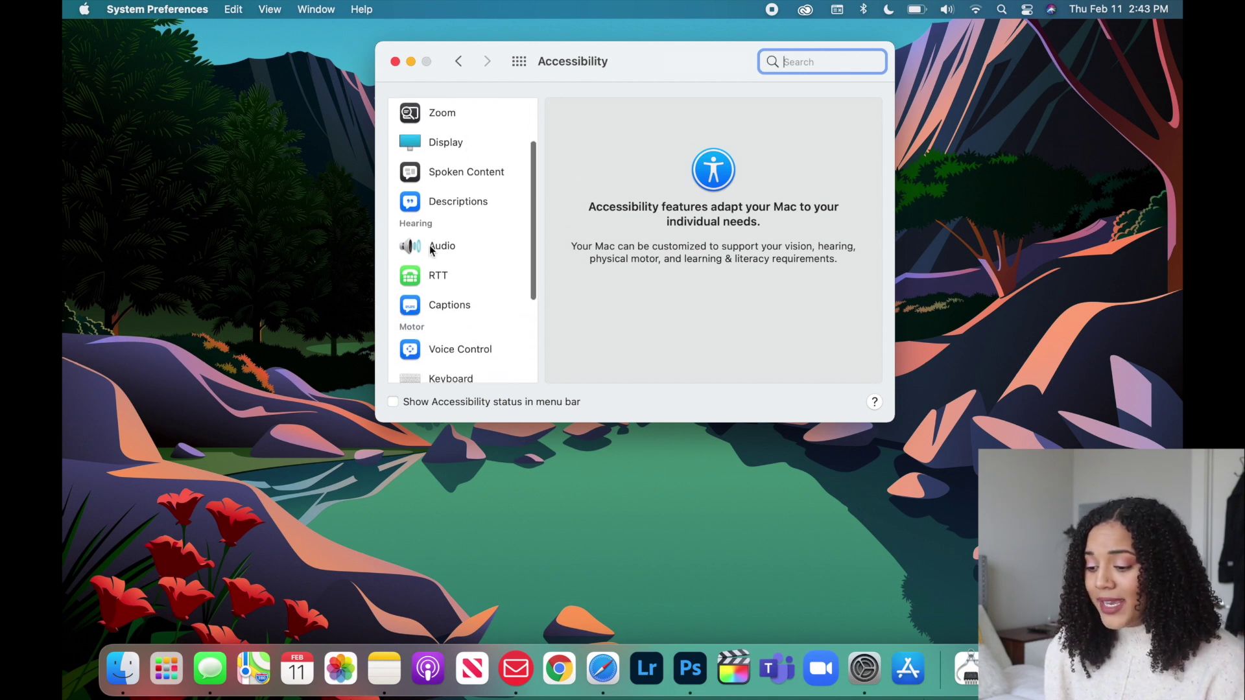
pyautogui.scroll(5, 469, 249)
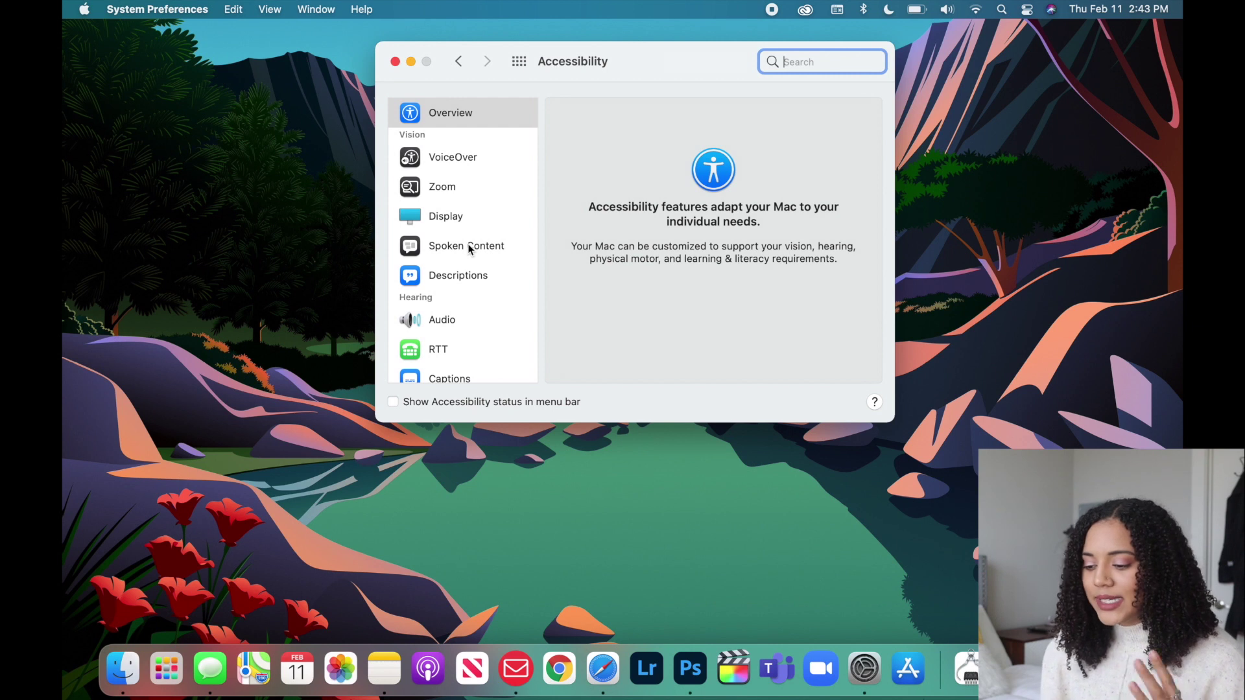
pyautogui.scroll(-5, 469, 249)
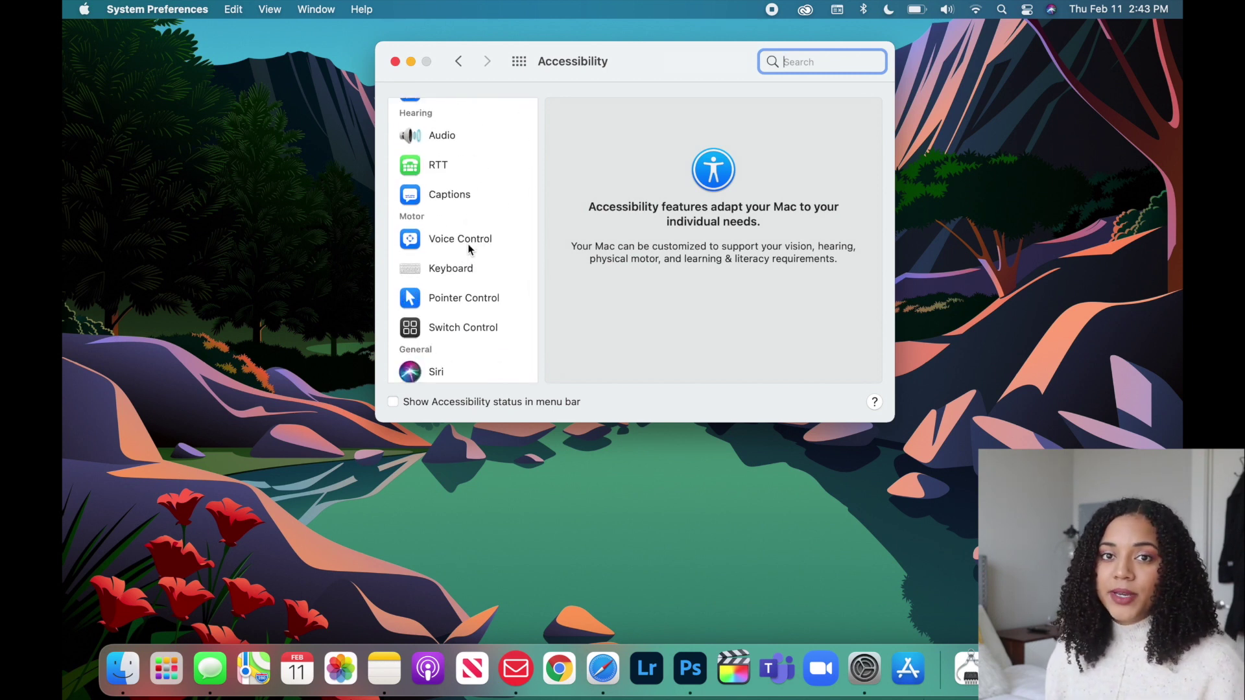
pyautogui.click(459, 61)
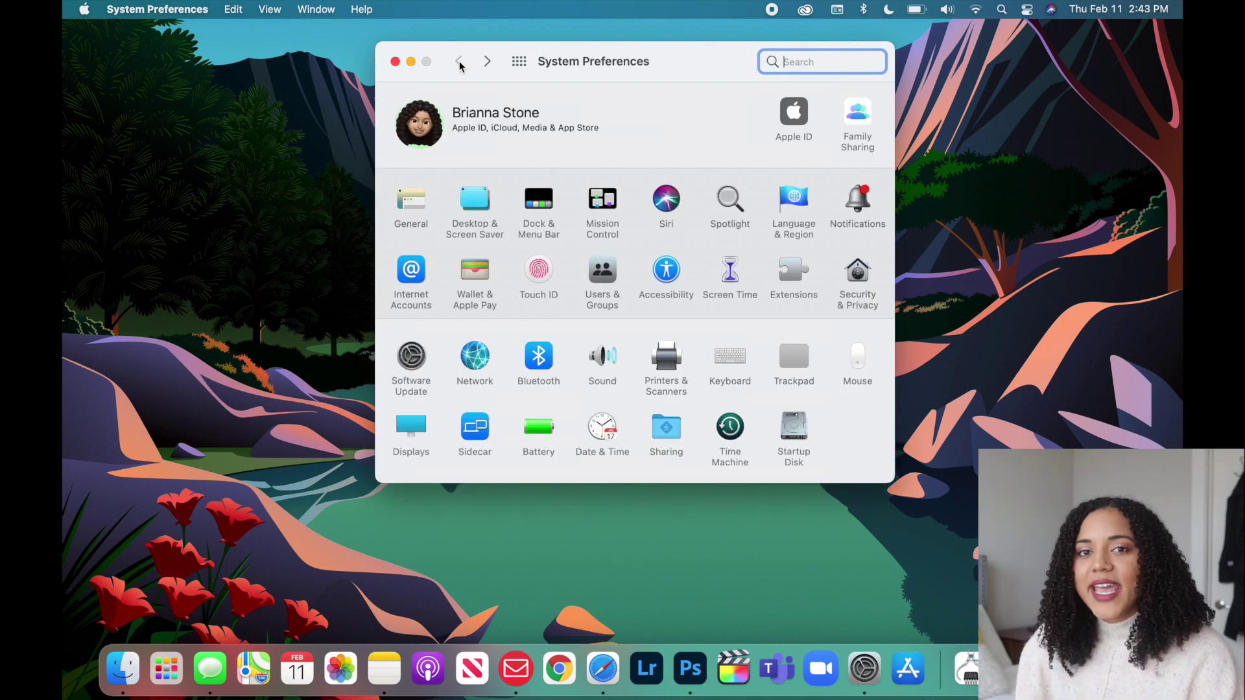